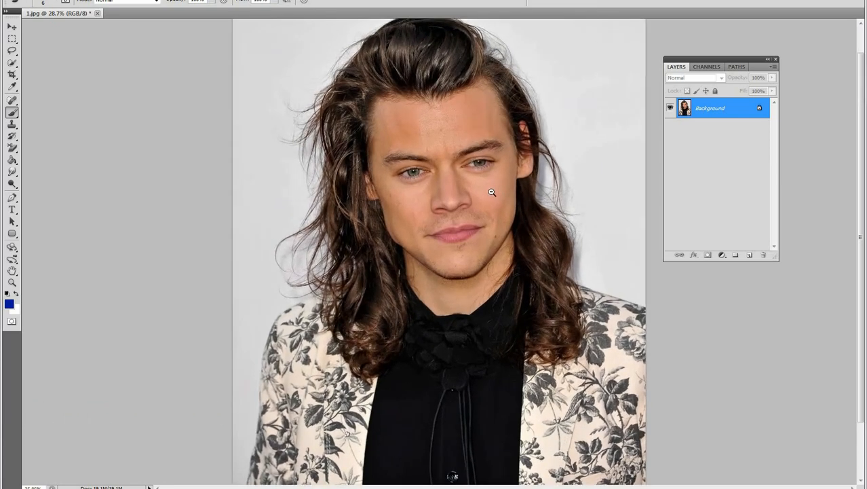
left_click_drag(449, 159, 449, 229)
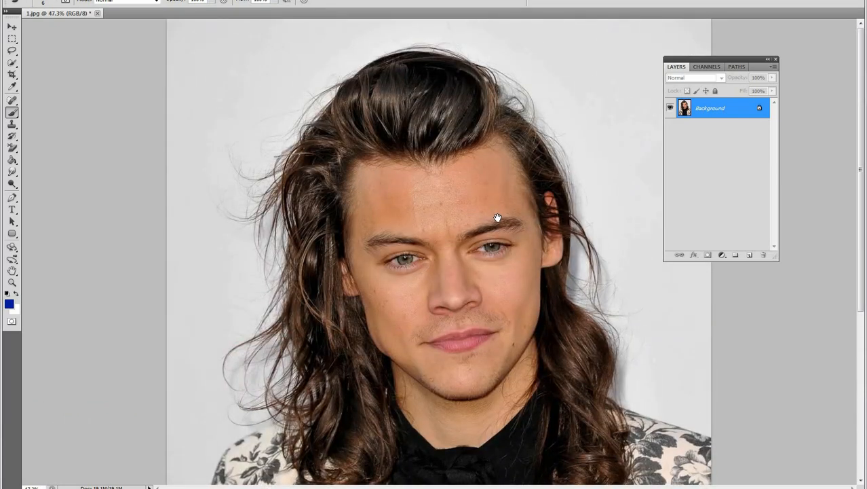
left_click_drag(492, 219, 455, 212)
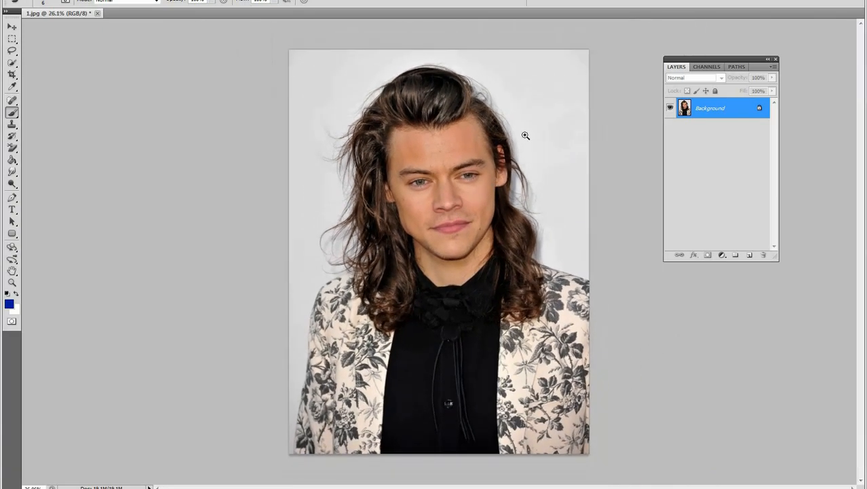
left_click_drag(548, 139, 566, 173)
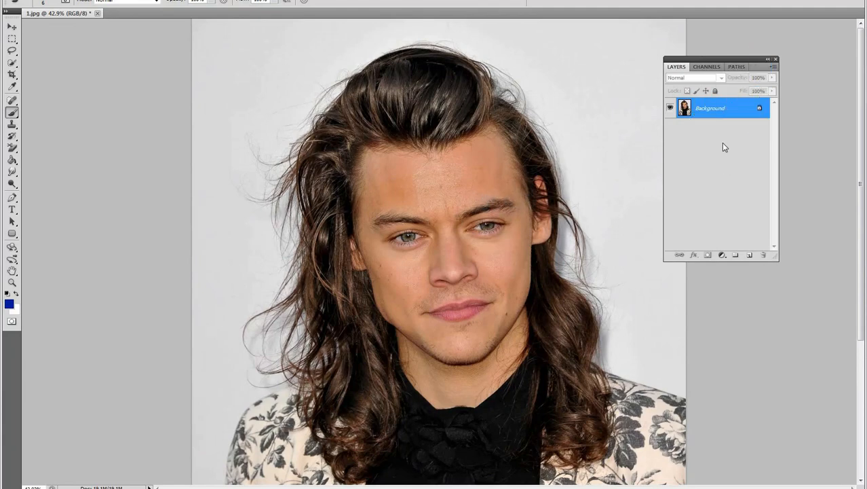
Duplicate the Background layer onto a new layer directly above it
left_click_drag(720, 60, 760, 68)
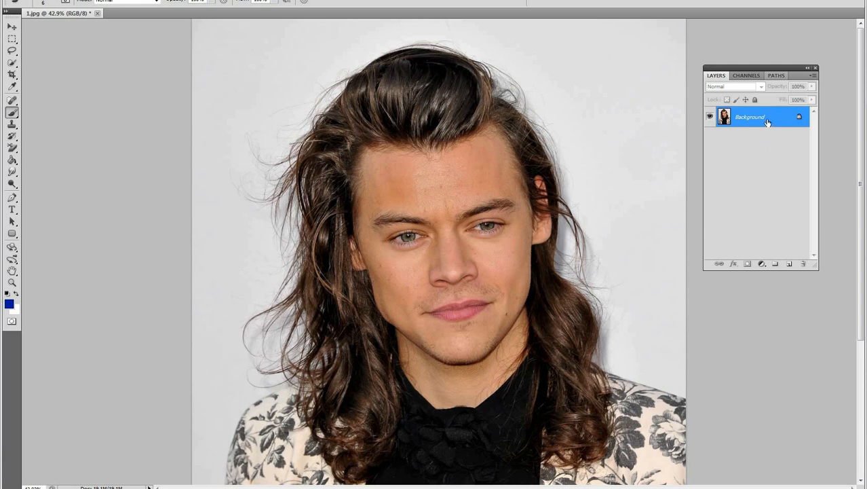
left_click_drag(769, 123, 789, 263)
key("ctrl+z")
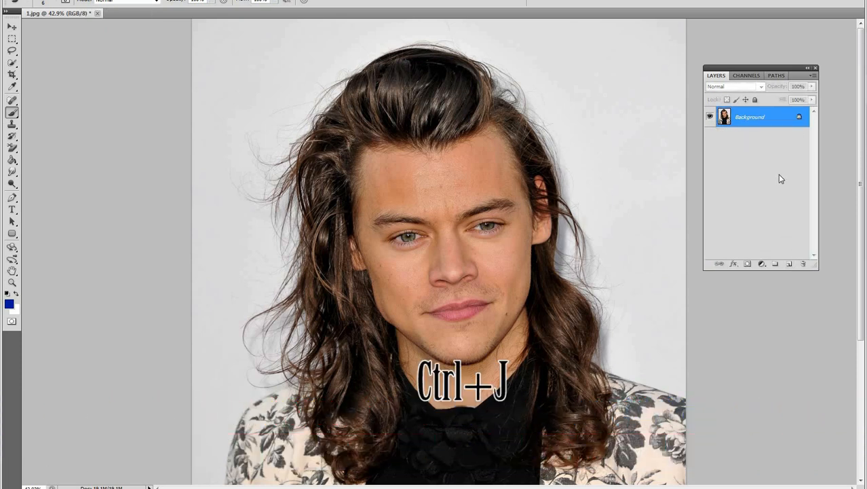
key("ctrl+j")
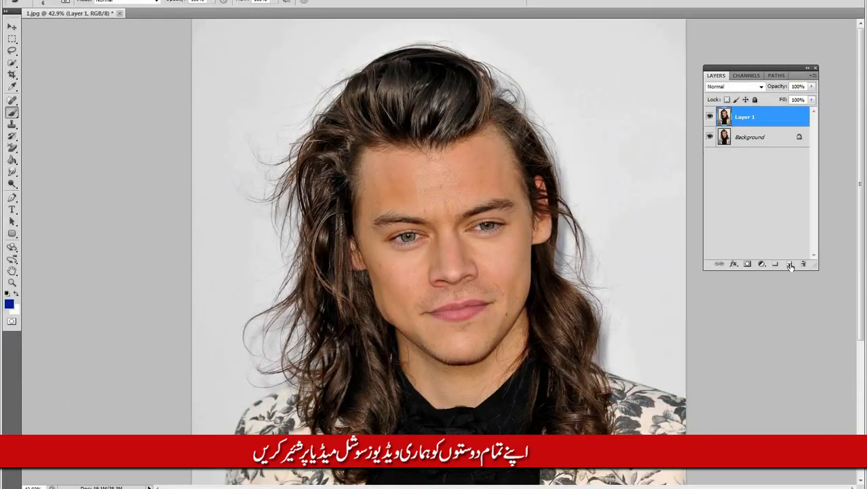
Add a new empty layer and place it between Layer 1 and the Background layer
left_click(769, 138)
left_click(768, 123)
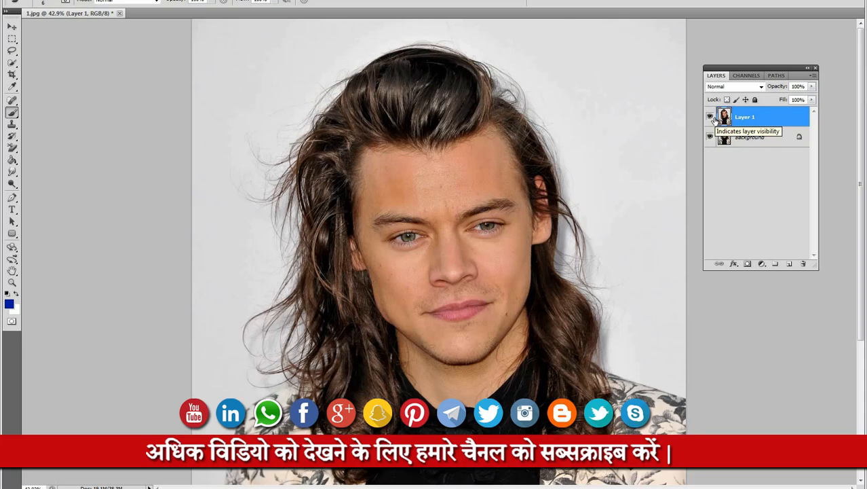
left_click(760, 164)
left_click(764, 124)
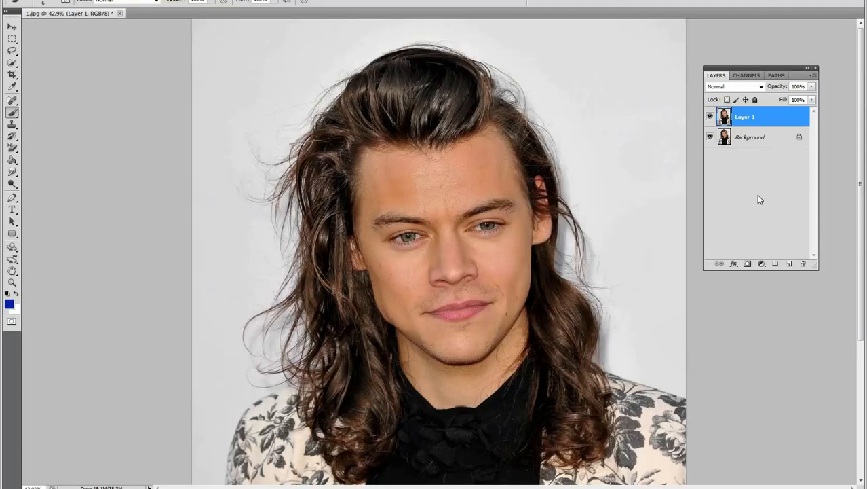
left_click(788, 265)
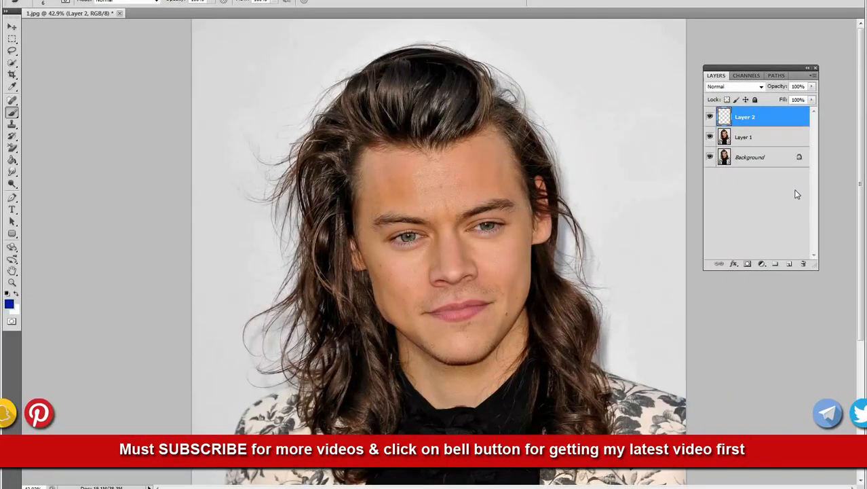
left_click_drag(758, 118, 767, 138)
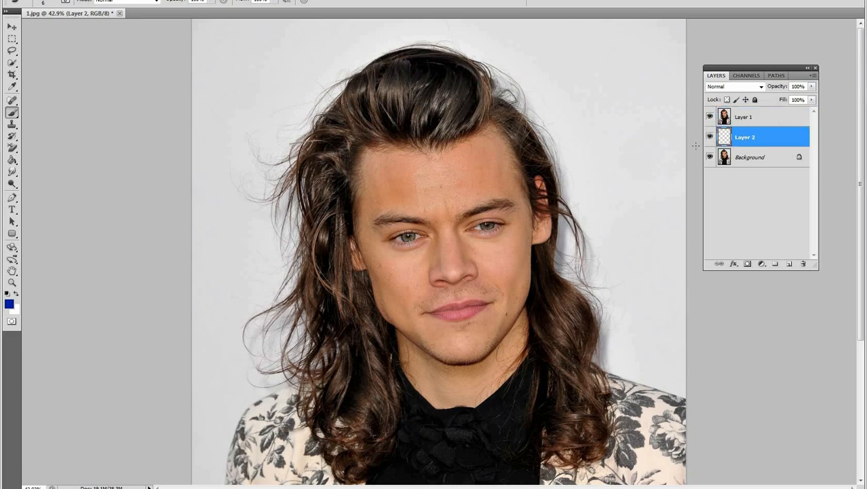
Rename the empty layer between Layer 1 and the Background as Color
scroll(594, 154, "up", 3)
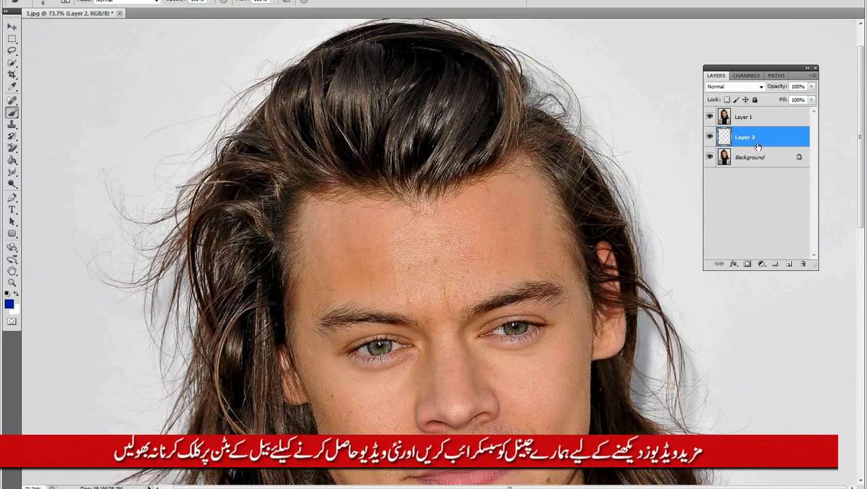
double_click(744, 137)
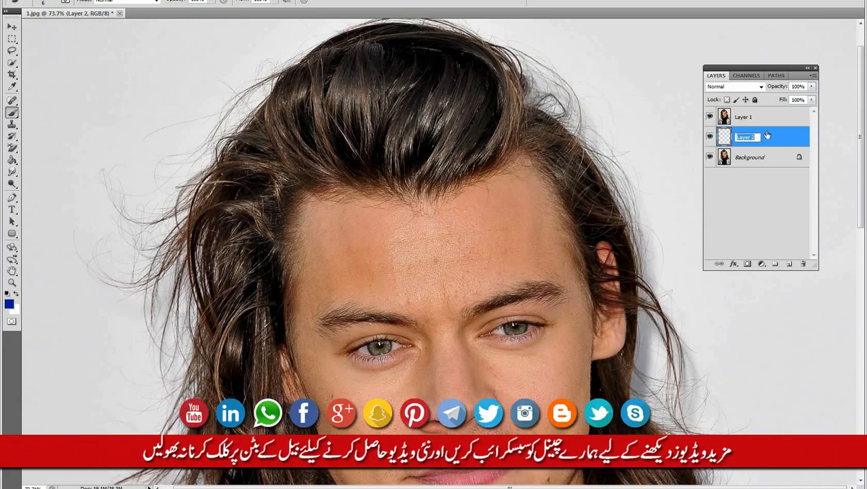
type("color")
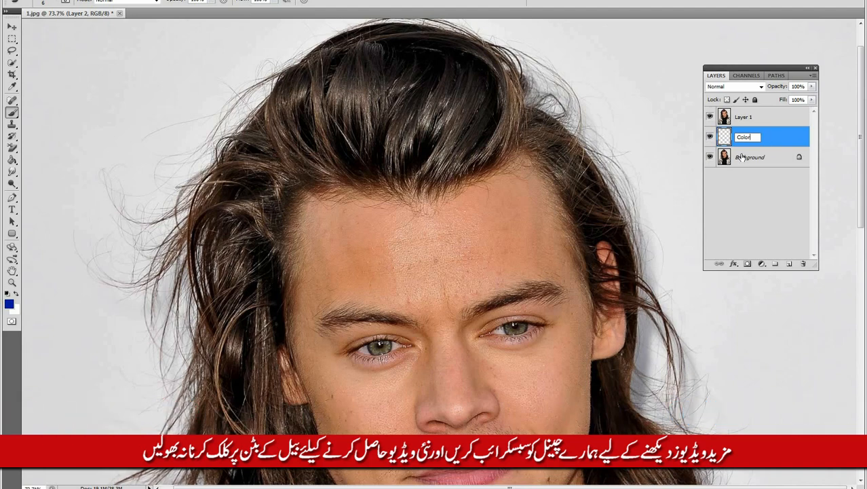
left_click(741, 157)
left_click(742, 156)
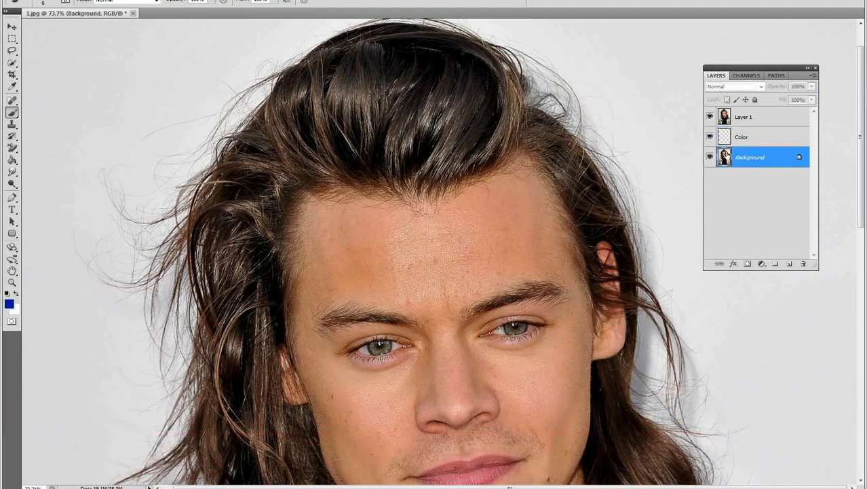
With the Color layer selected, set the foreground colour to orange with R 202, G 82, B 10
left_click(742, 136)
left_click(9, 303)
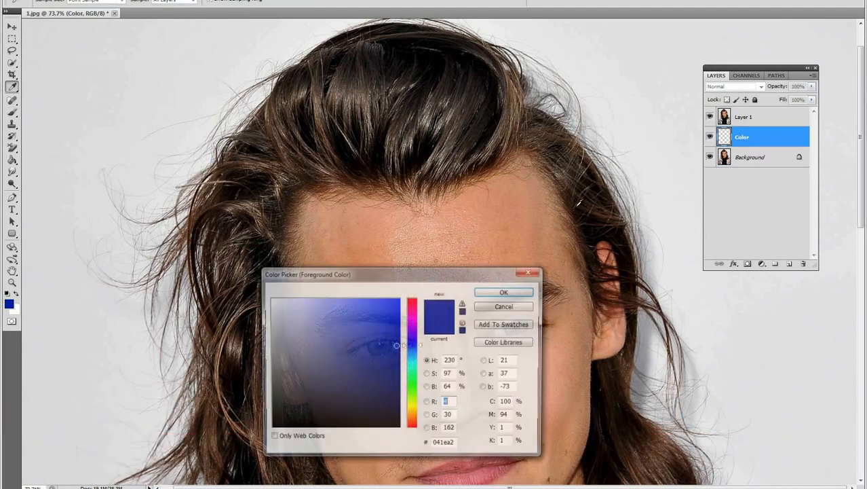
left_click(415, 313)
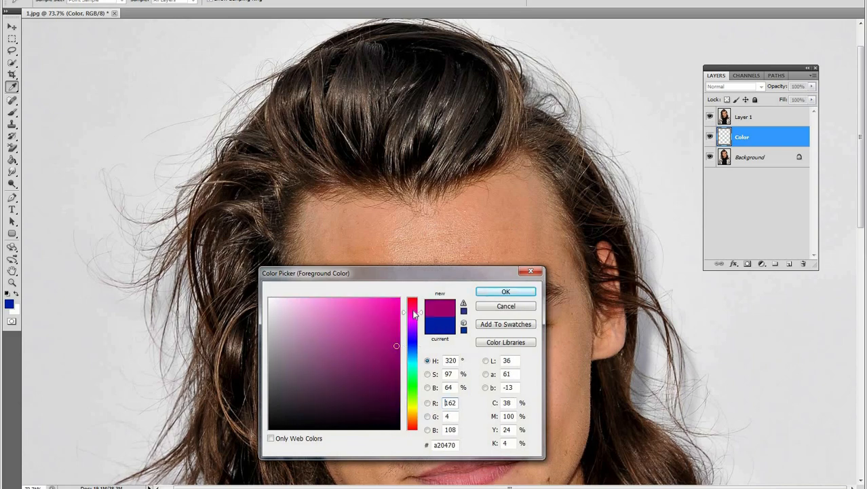
left_click_drag(415, 313, 412, 421)
left_click(394, 325)
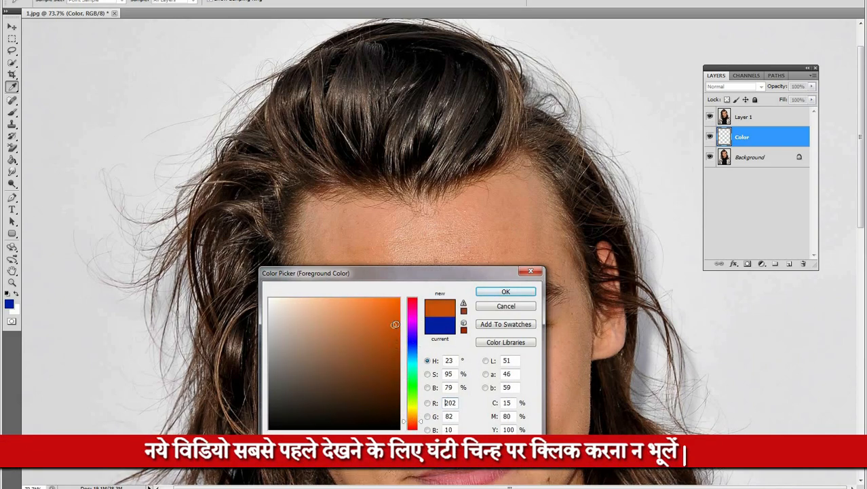
key("Return")
key("b")
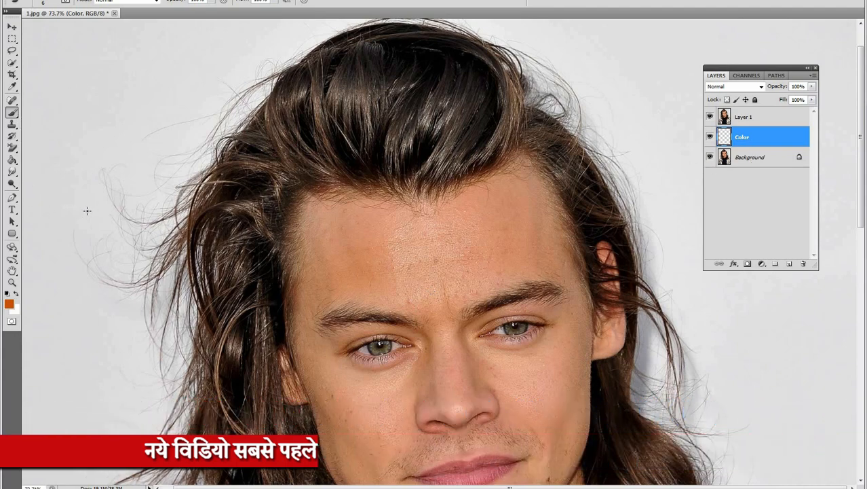
Fill the Color layer with the orange foreground colour using the Paint Bucket tool, keeping Layer 1 hidden only during the fill
left_click(12, 159)
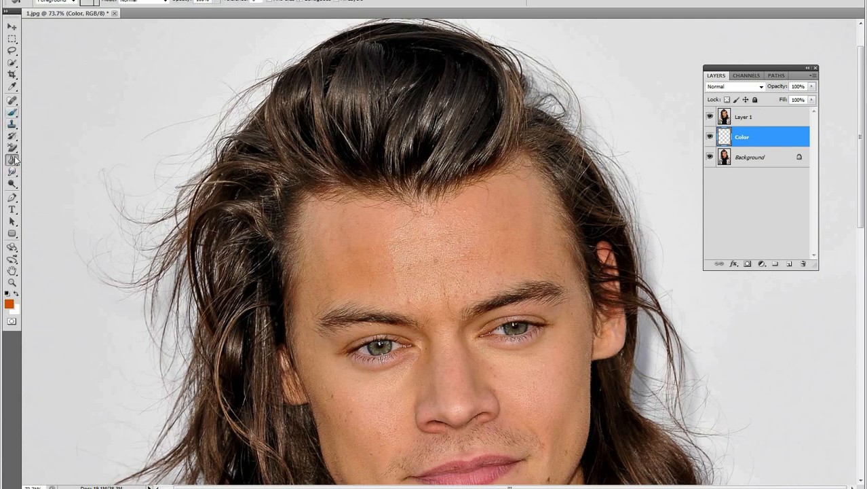
right_click(12, 162)
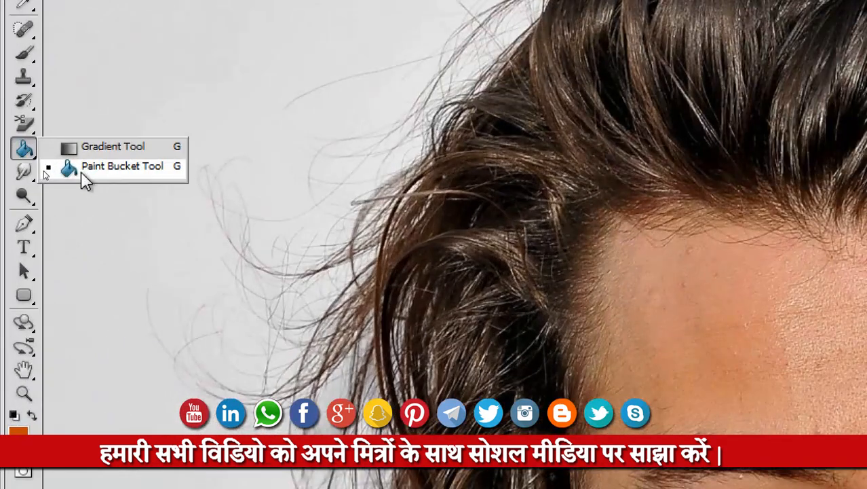
left_click(92, 173)
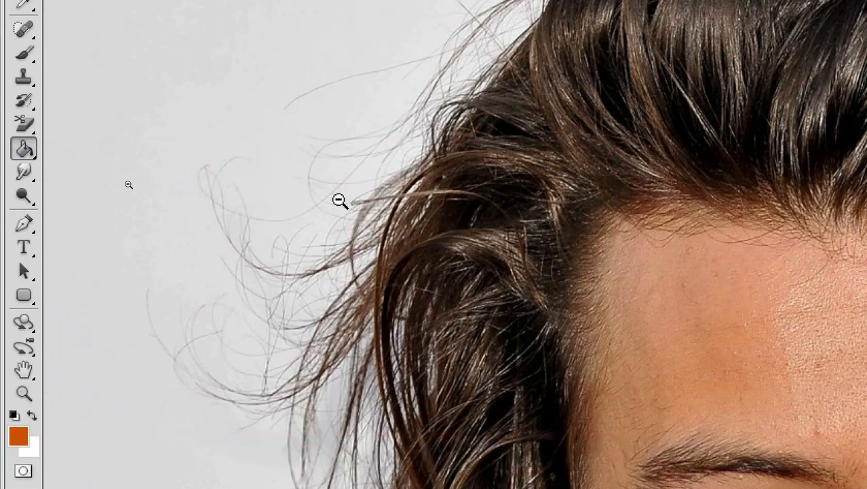
left_click(275, 198, "alt")
left_click(317, 181, "alt")
left_click(484, 191, "alt")
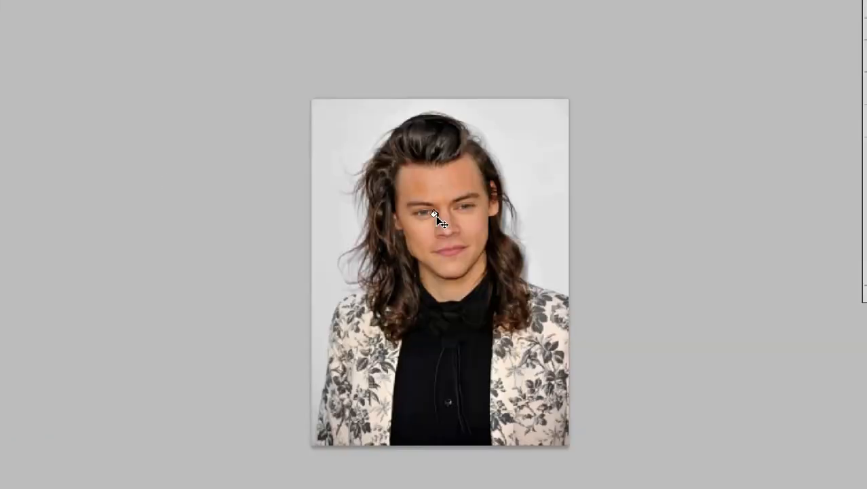
key("ctrl+z")
left_click(710, 118)
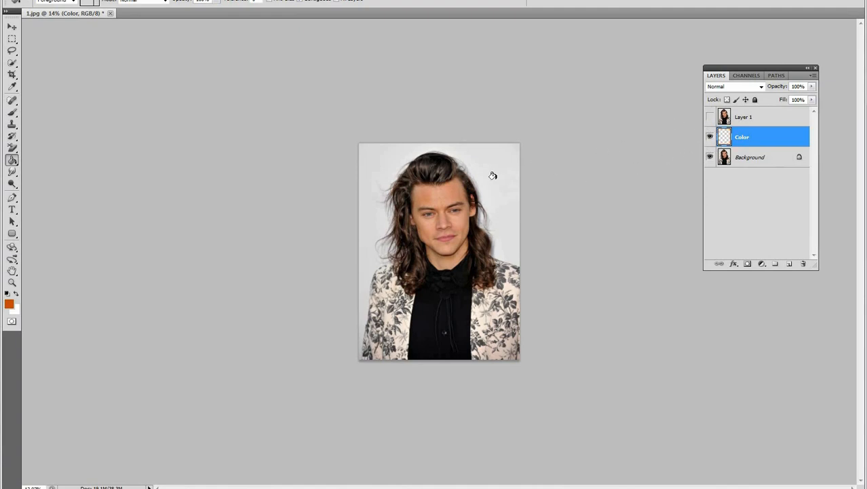
left_click(488, 180)
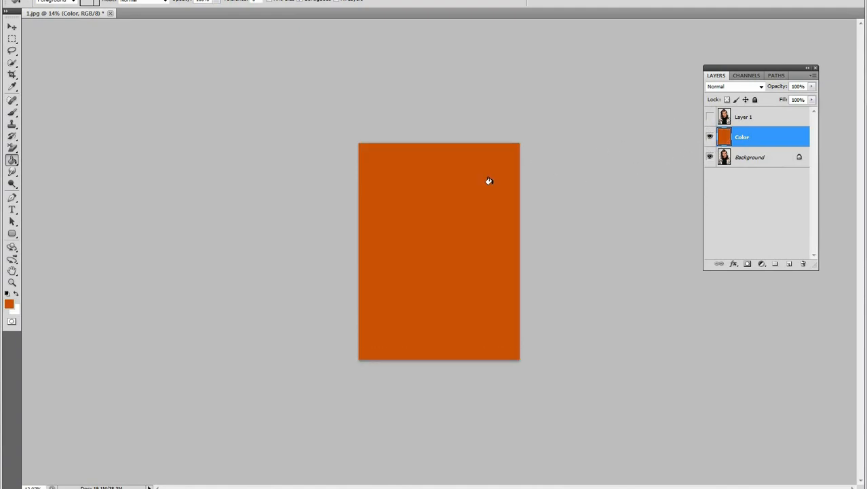
left_click(710, 117)
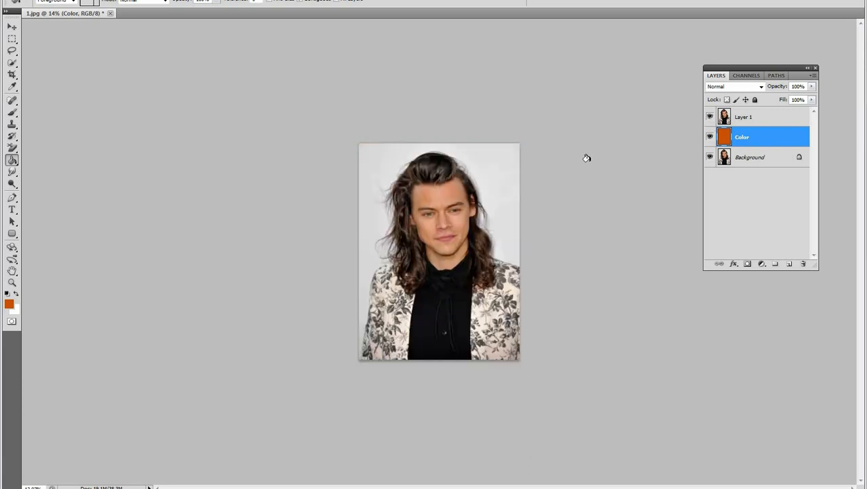
Select Layer 1 and toggle its visibility off and on to check the orange layer beneath it
key("v")
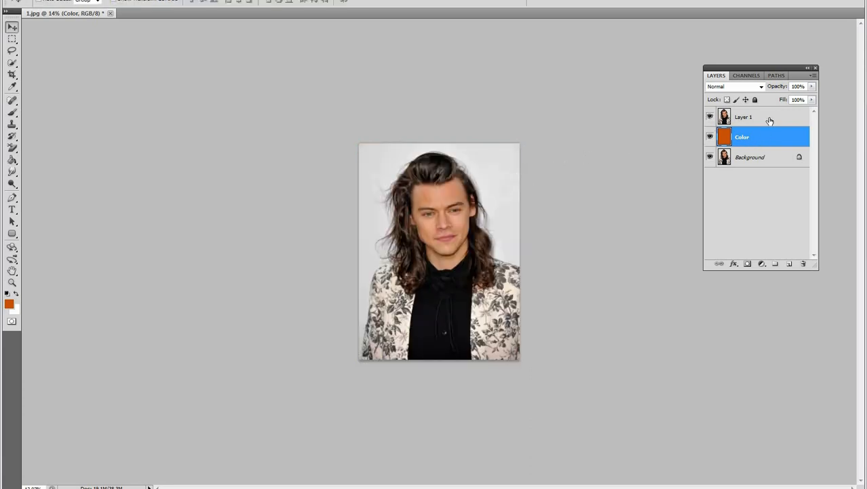
left_click(767, 121)
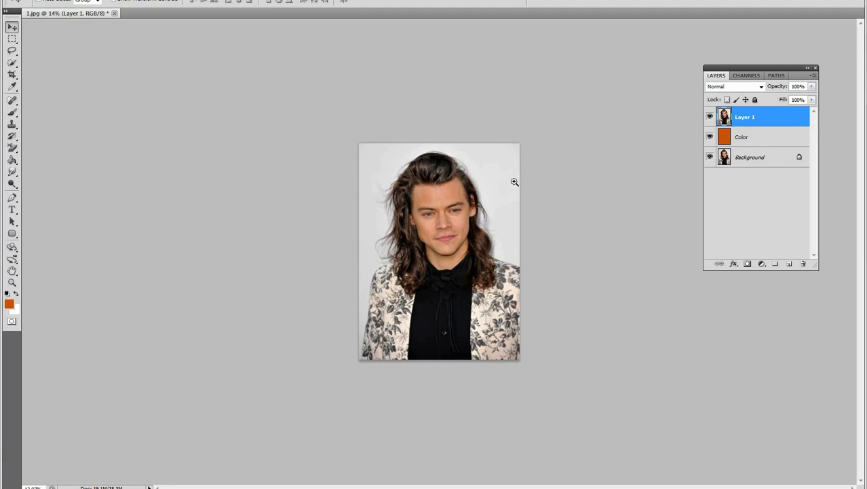
key("ctrl+0")
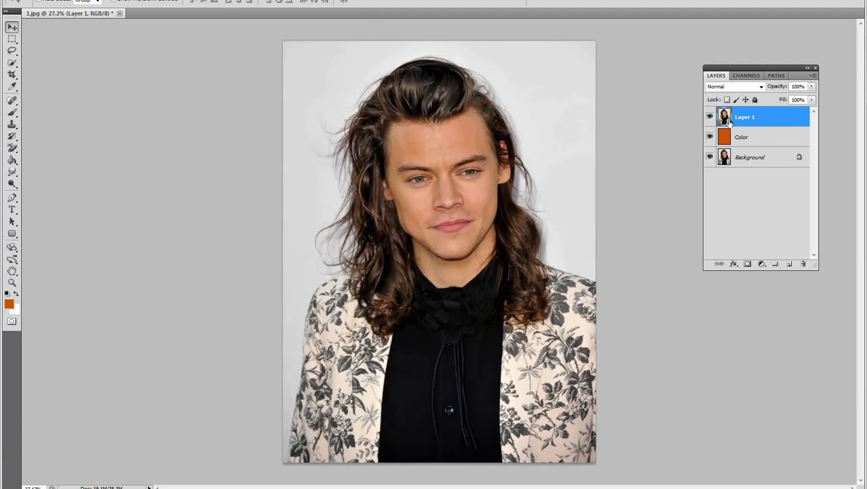
left_click(710, 118)
left_click(709, 119)
left_click(709, 118)
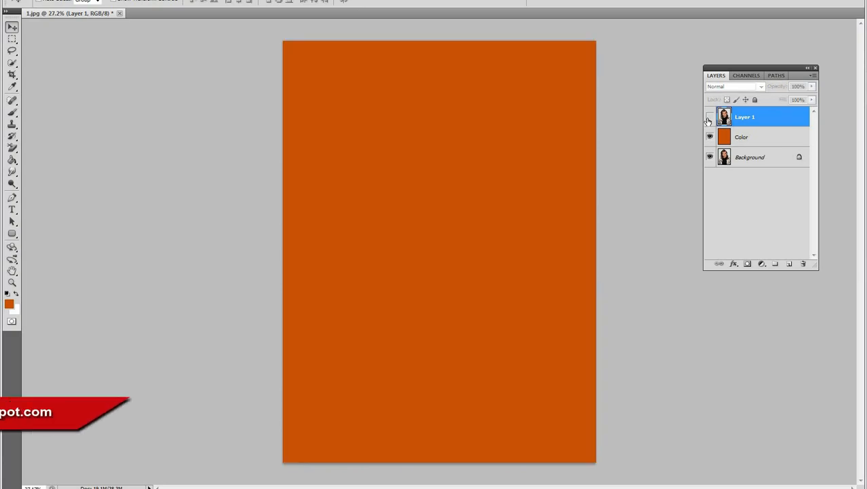
left_click(709, 118)
Activate the Background Eraser tool for work around the man's hair on Layer 1
left_click(512, 65, "ctrl")
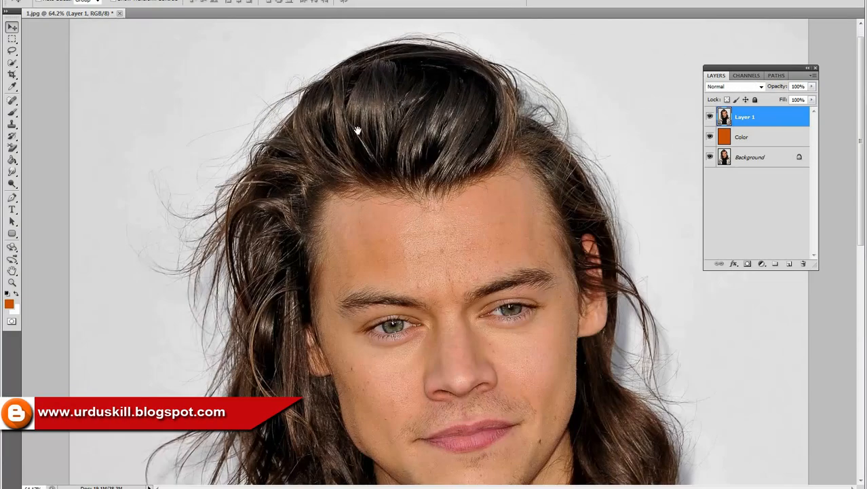
scroll(370, 131, "up", 1)
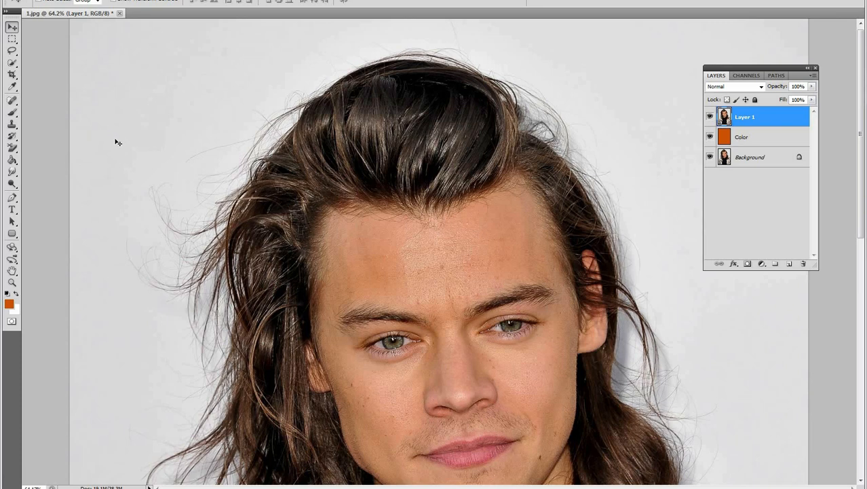
left_click(12, 148)
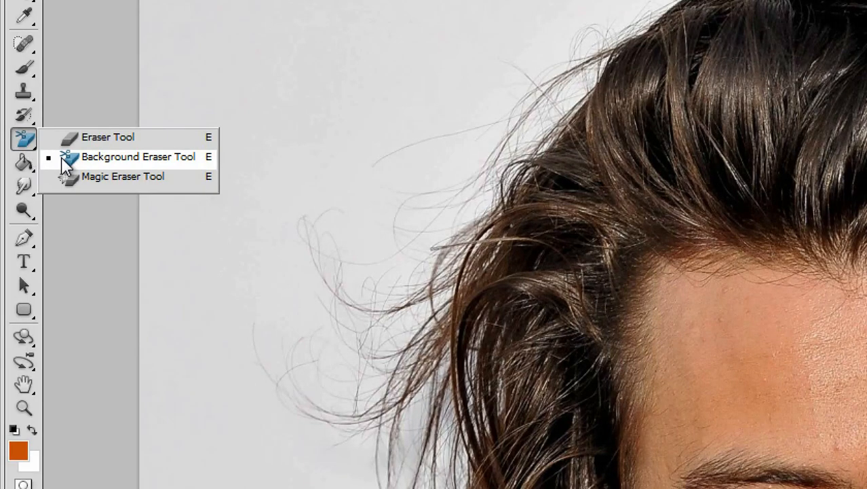
left_click(63, 158)
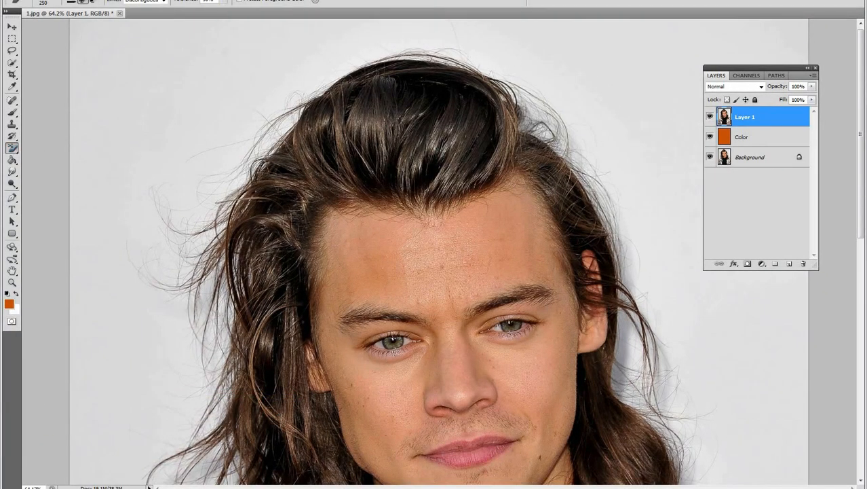
left_click(14, 149)
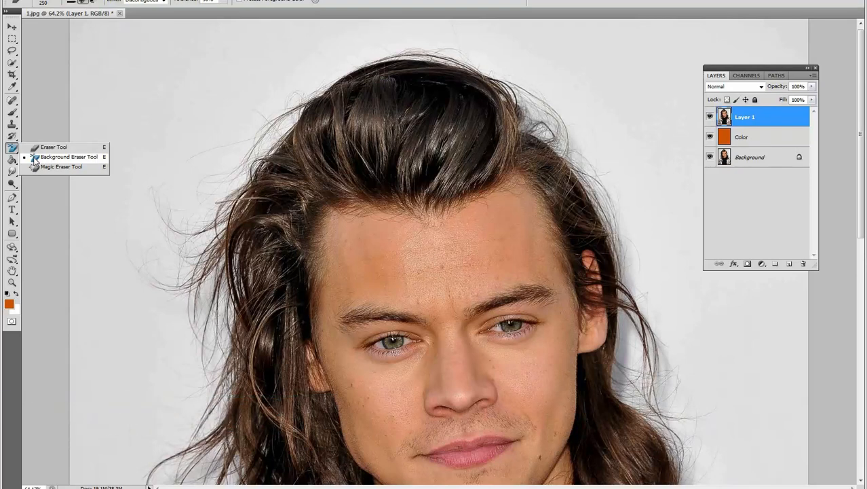
left_click(34, 158)
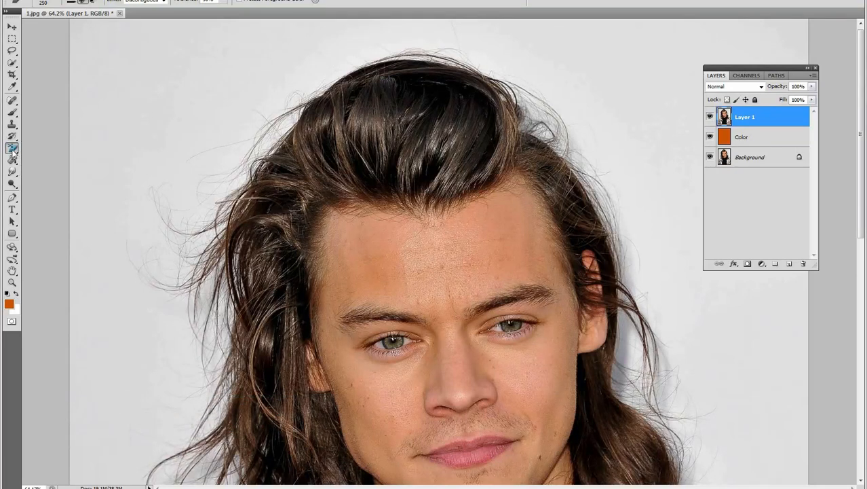
Switch to the standard Eraser tool and return to the Background Eraser tool
left_click(13, 149)
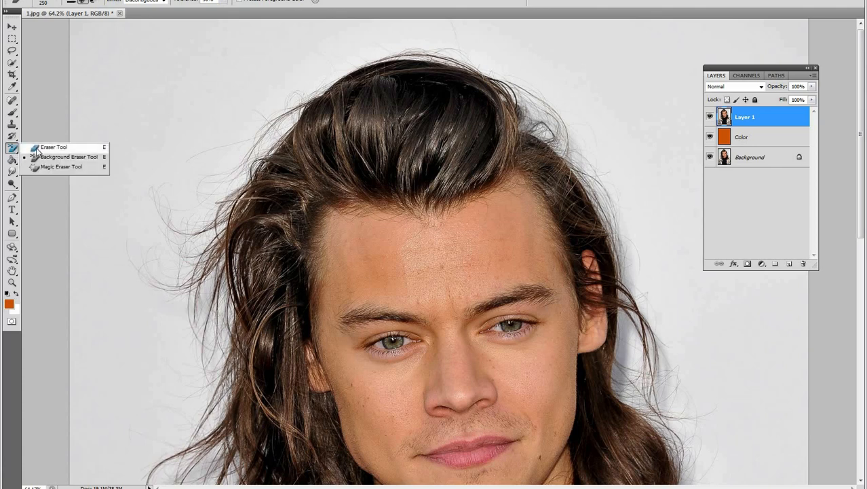
left_click(40, 146)
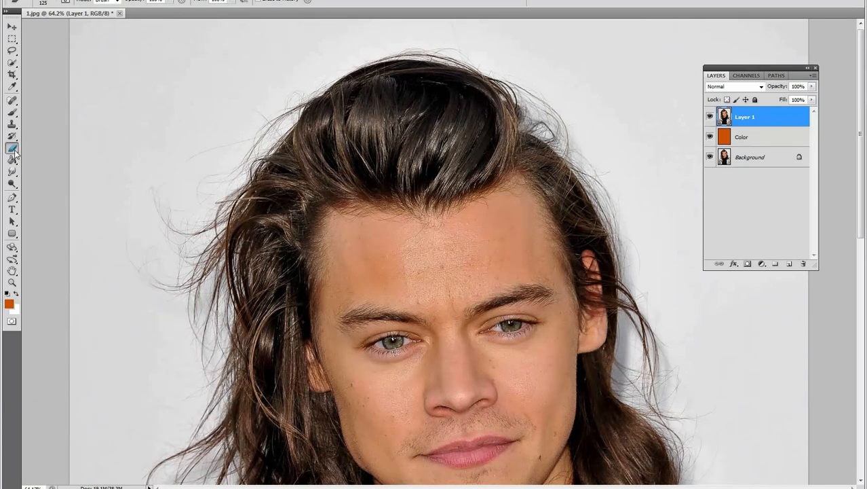
left_click(13, 155)
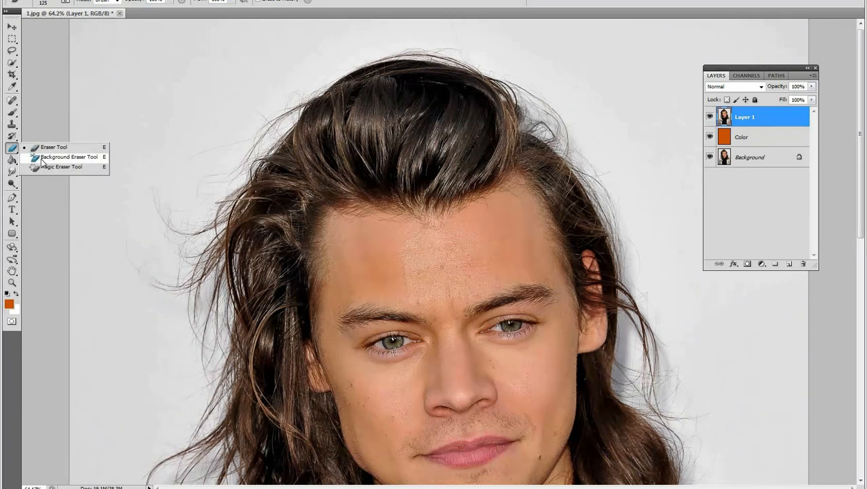
left_click(67, 157)
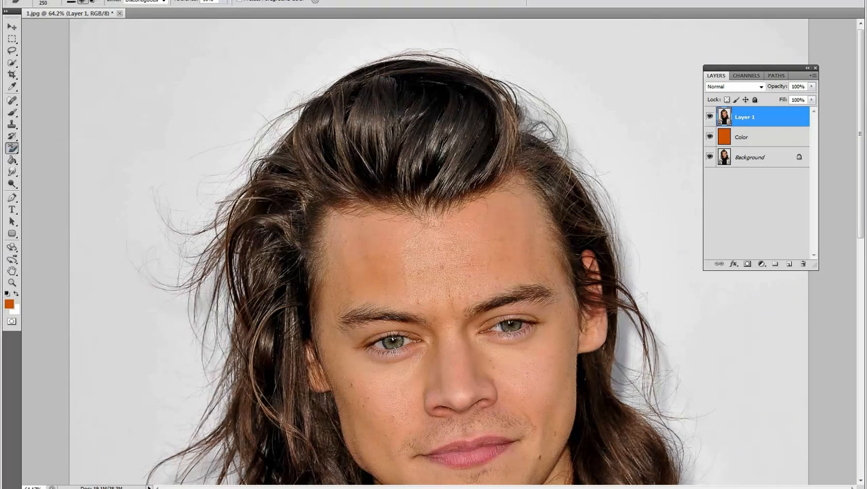
Examine the loose hair strands against the grey background and the Background Eraser's Limits options
left_click(142, 59, "ctrl")
left_click_drag(163, 74, 208, 130)
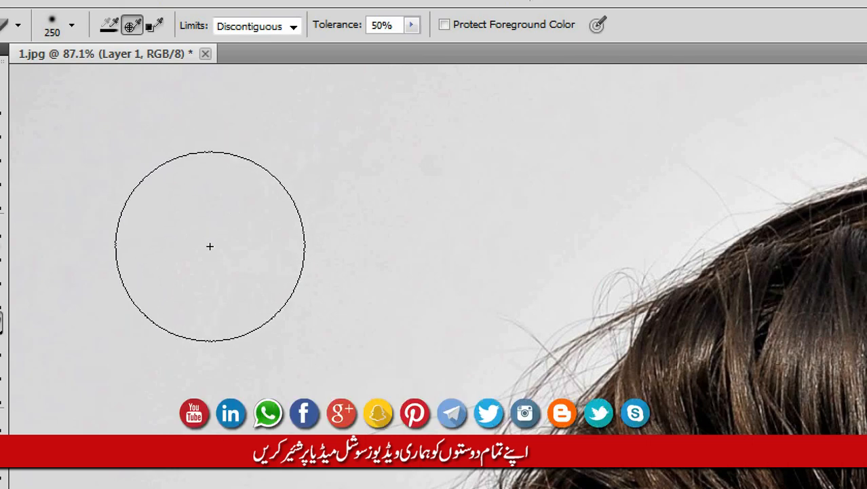
left_click(292, 27)
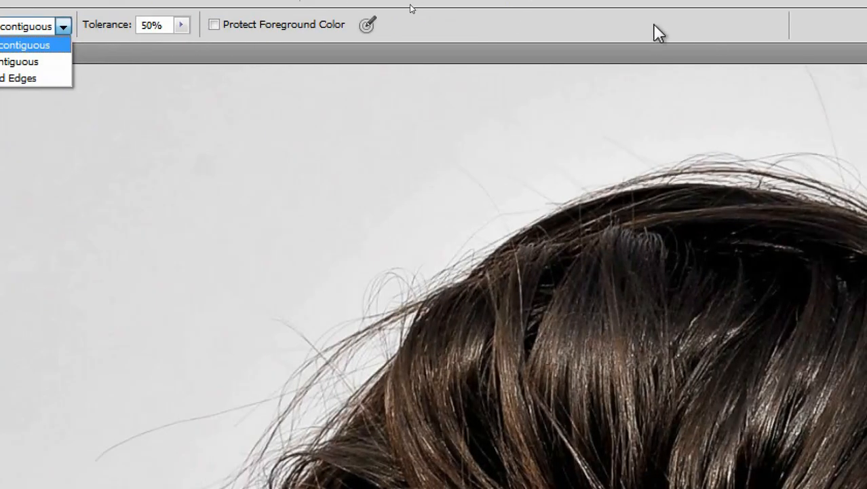
left_click(790, 32)
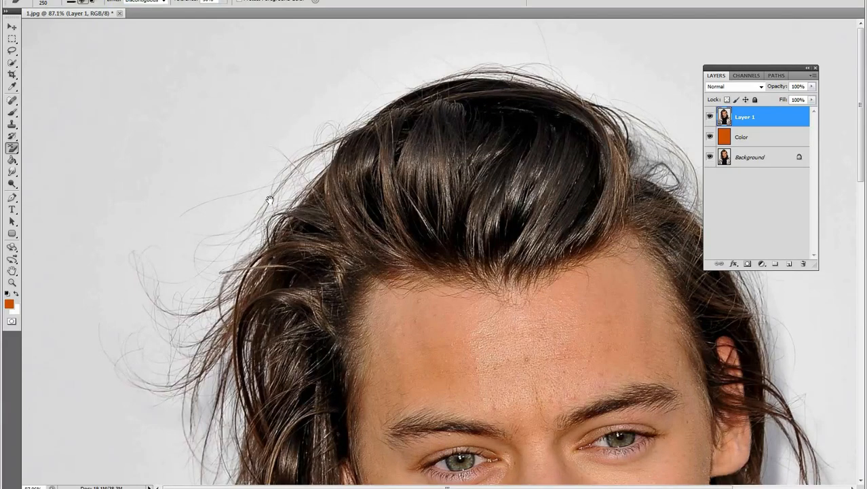
left_click_drag(278, 211, 357, 204)
left_click_drag(274, 157, 353, 191)
left_click(164, 2)
left_click(165, 2)
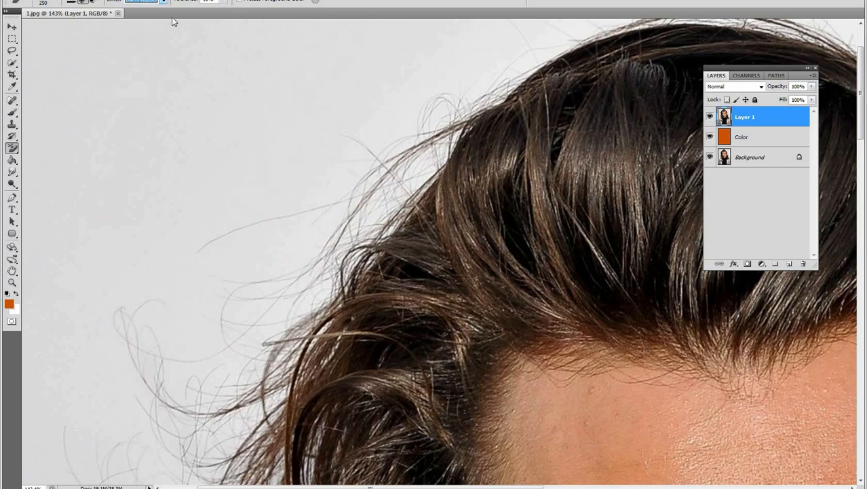
left_click_drag(379, 197, 452, 198)
left_click_drag(346, 284, 350, 226)
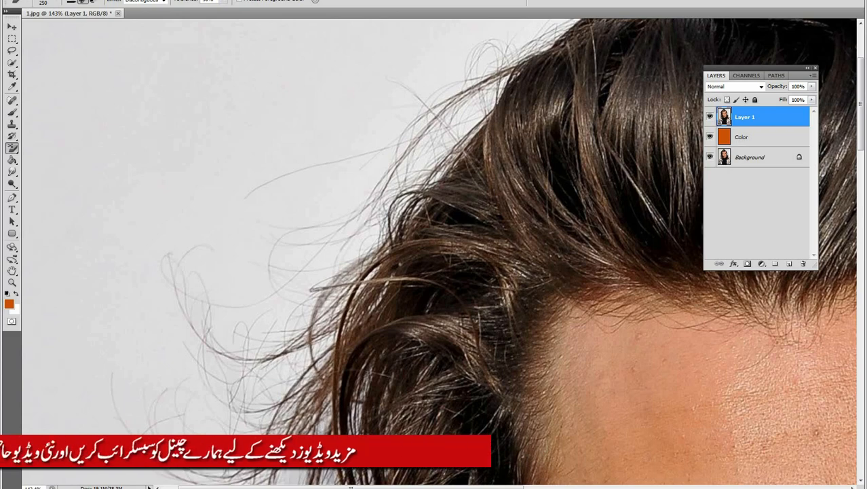
key("ctrl+0")
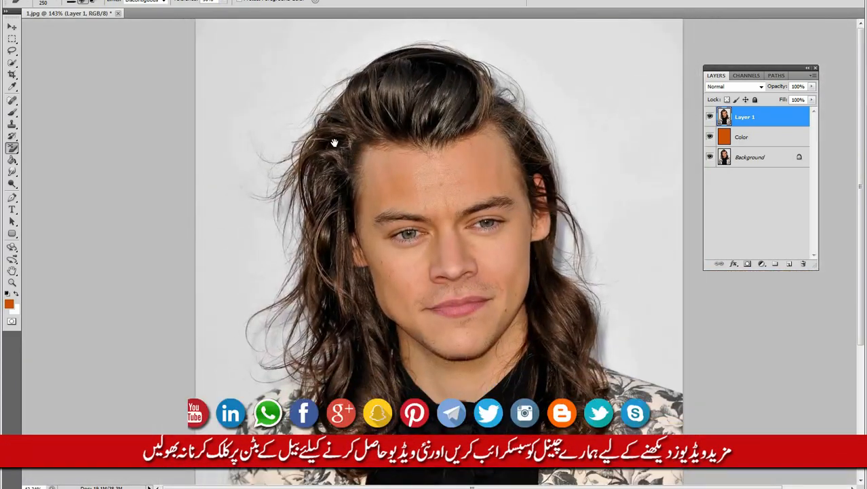
Set the Background Eraser's Limits to Discontiguous and lower its Tolerance below 50%
left_click(161, 2)
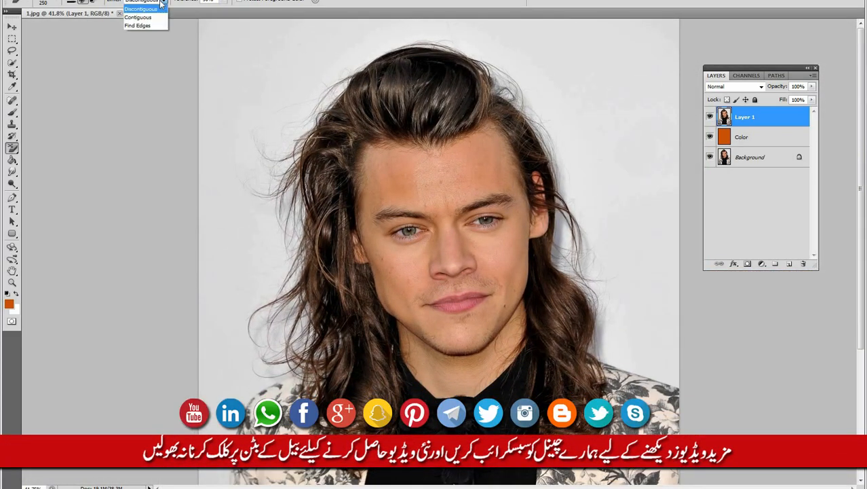
left_click(158, 9)
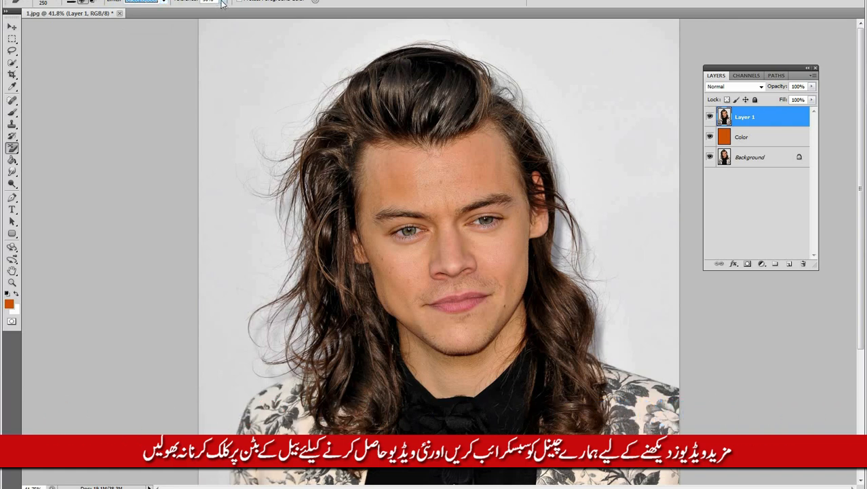
left_click(223, 2)
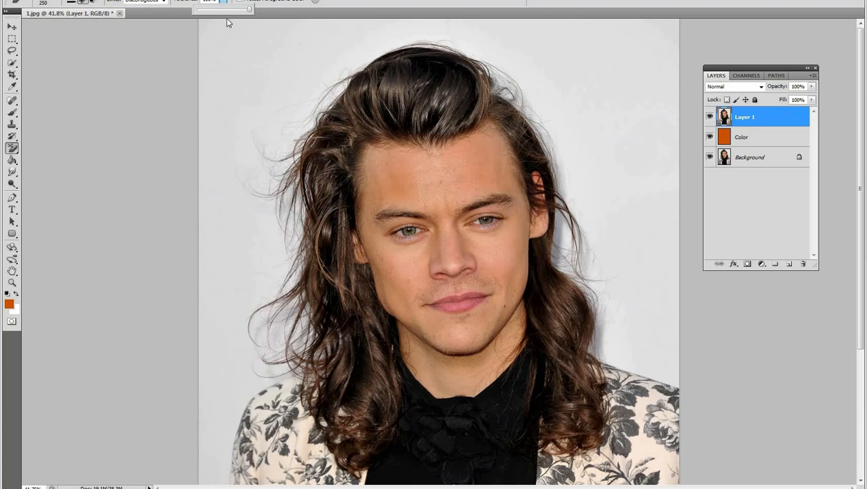
left_click_drag(225, 14, 214, 14)
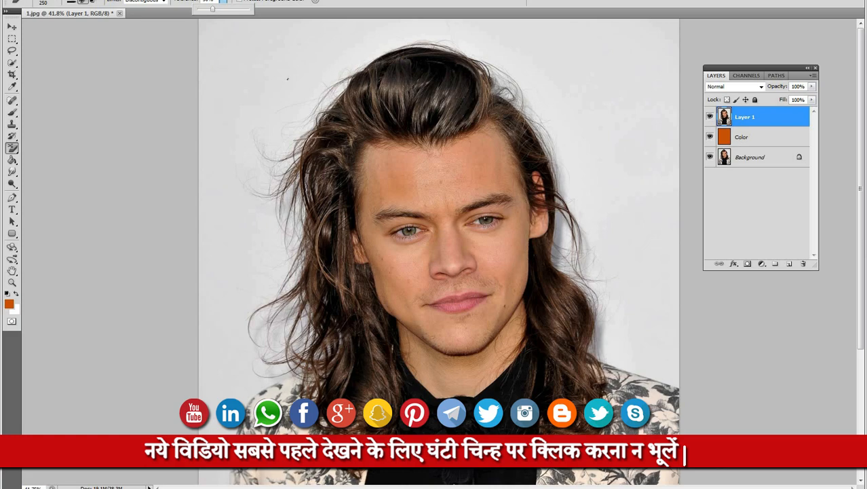
left_click(309, 63)
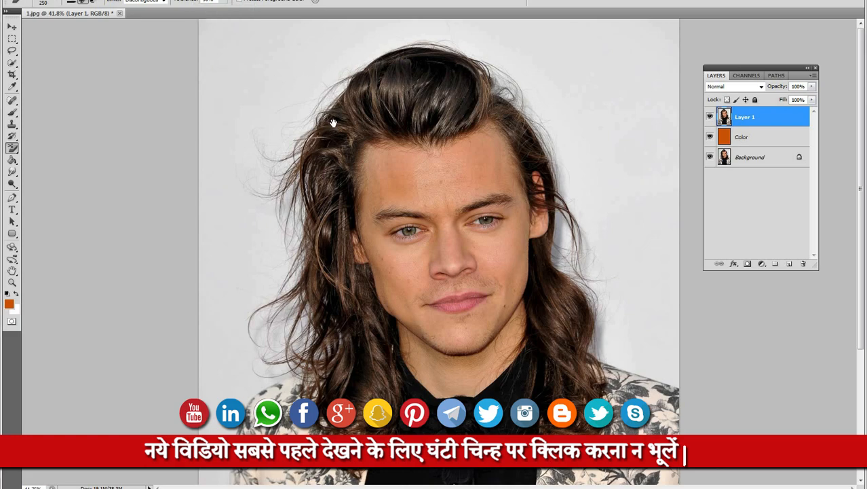
Erase the grey background on Layer 1 all around the man's hair, from above one shoulder over the head to the other
left_click(327, 89, "alt")
left_click(418, 46, "ctrl")
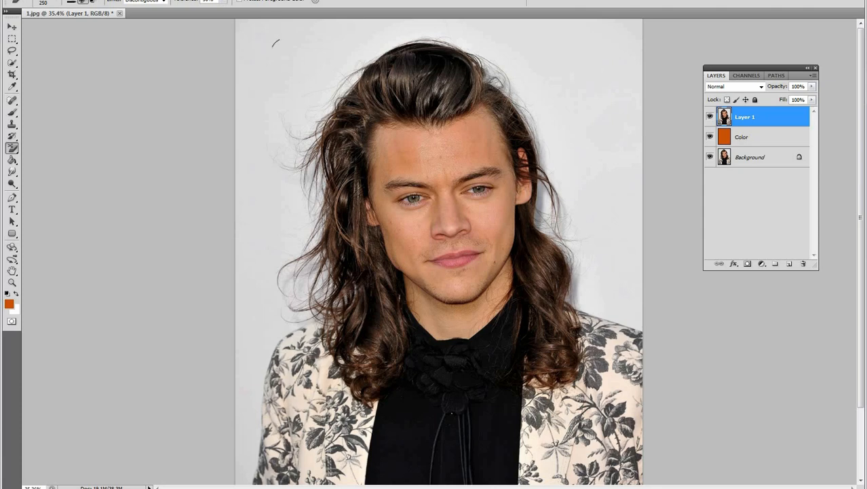
mouse_move(290, 55)
left_mouse_down()
mouse_move(277, 39)
mouse_move(395, 30)
mouse_move(471, 51)
mouse_move(494, 72)
mouse_move(476, 67)
mouse_move(499, 89)
mouse_move(522, 138)
mouse_move(556, 275)
mouse_move(571, 241)
mouse_move(534, 107)
mouse_move(510, 64)
mouse_move(454, 30)
mouse_move(378, 34)
mouse_move(353, 49)
mouse_move(303, 116)
mouse_move(317, 253)
mouse_move(307, 290)
mouse_move(290, 311)
mouse_move(266, 296)
mouse_move(242, 296)
mouse_move(294, 223)
mouse_move(275, 105)
mouse_move(258, 163)
mouse_move(278, 217)
mouse_move(296, 89)
mouse_move(369, 34)
mouse_move(441, 26)
mouse_move(485, 37)
left_mouse_up()
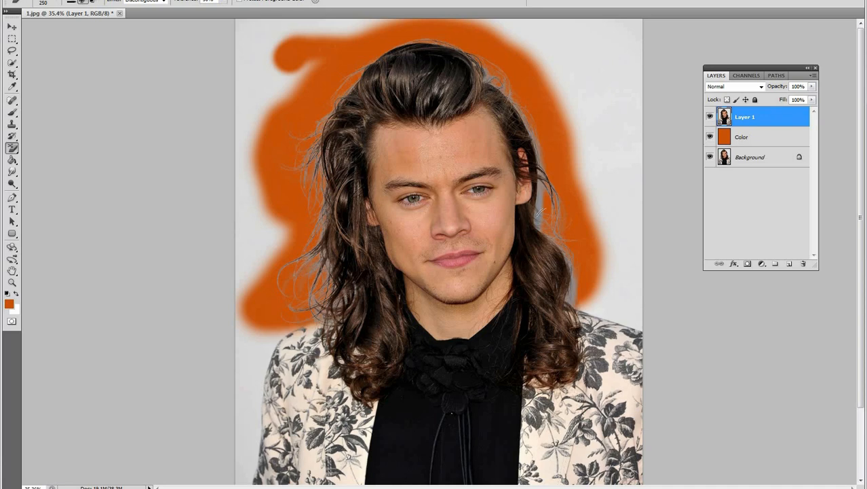
mouse_move(567, 257)
left_mouse_down()
mouse_move(601, 285)
mouse_move(598, 306)
mouse_move(600, 181)
left_mouse_up()
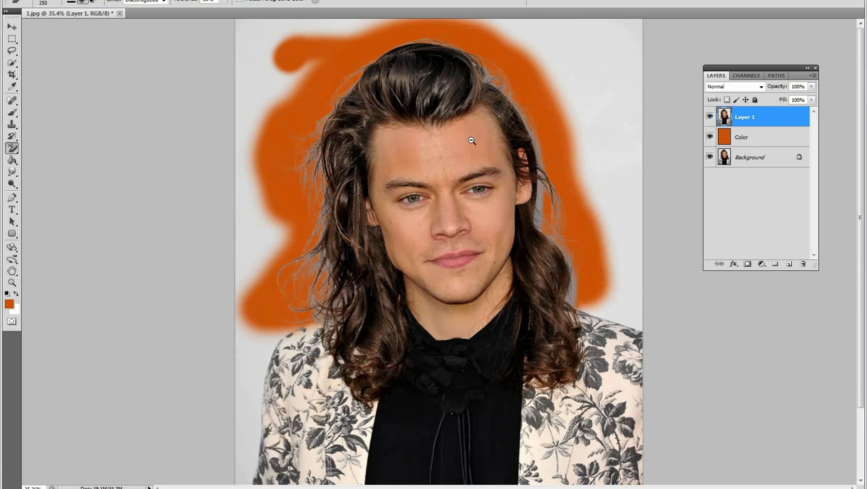
With the Lasso tool, select the leftover background in the photo's upper-left area on Layer 1, clear it and deselect
left_click(475, 143, "ctrl+alt")
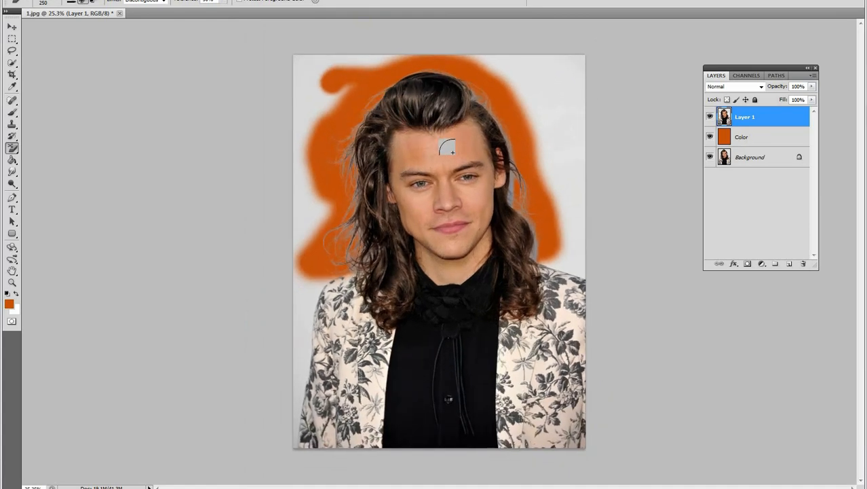
left_click(12, 52)
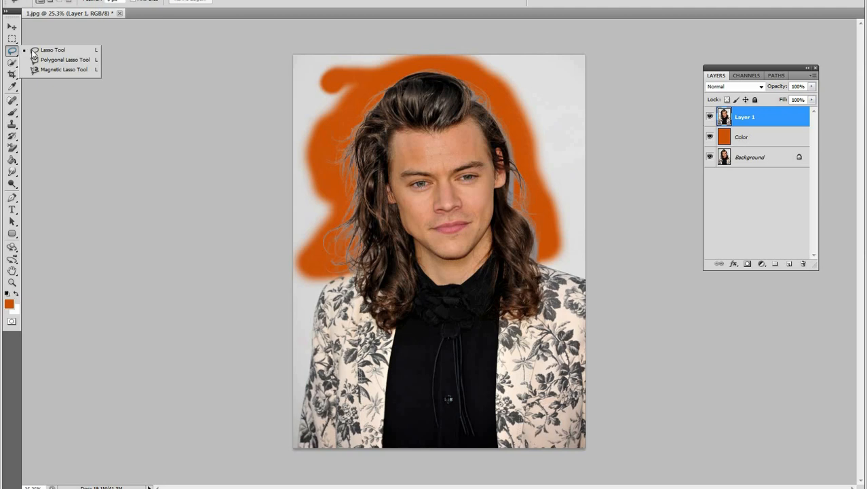
left_click(36, 51)
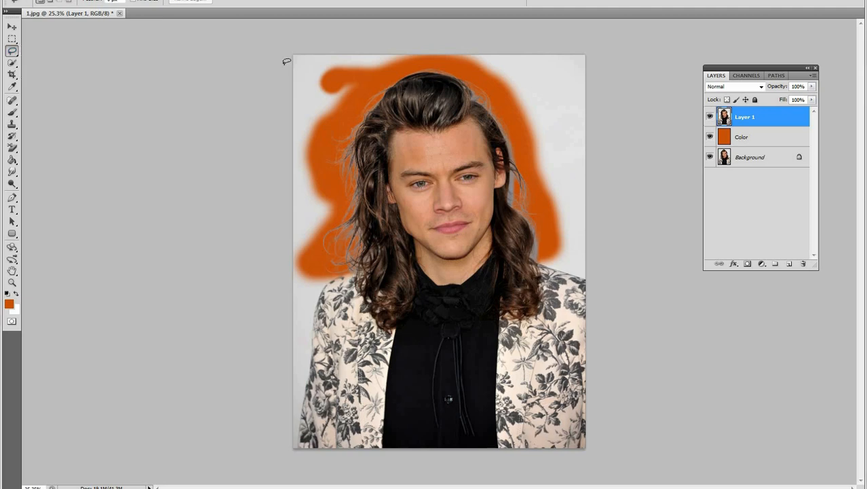
left_click(13, 53)
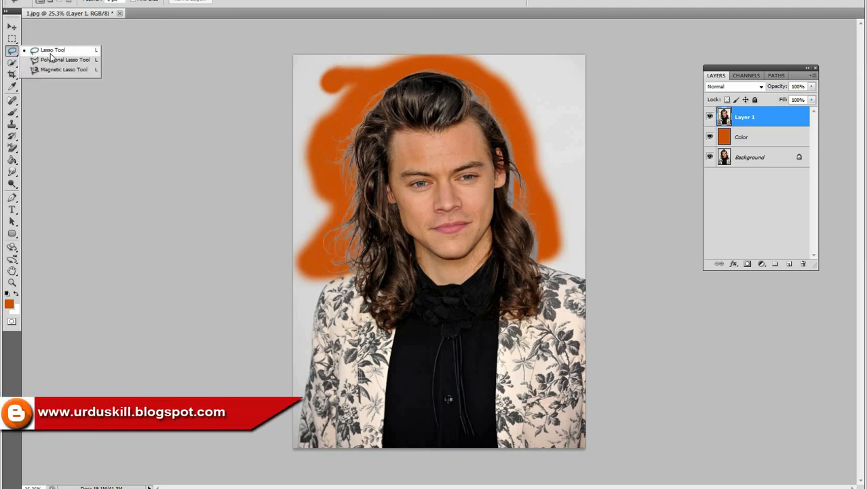
left_click(11, 53)
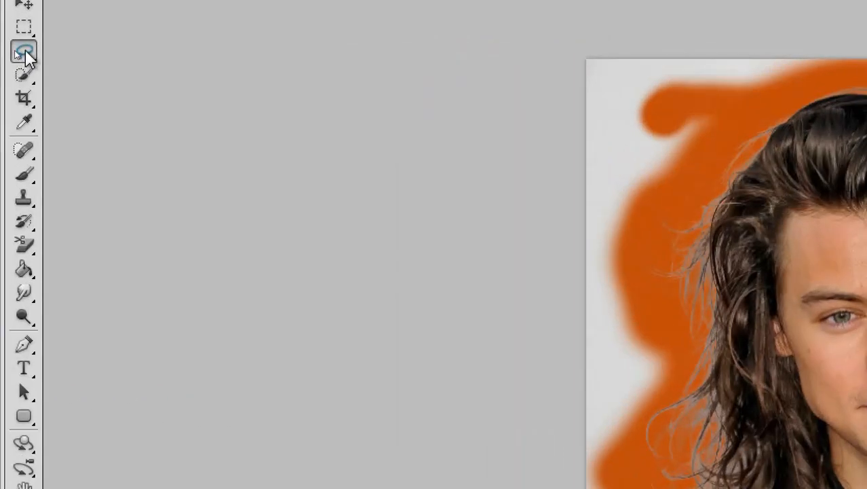
left_click(13, 52)
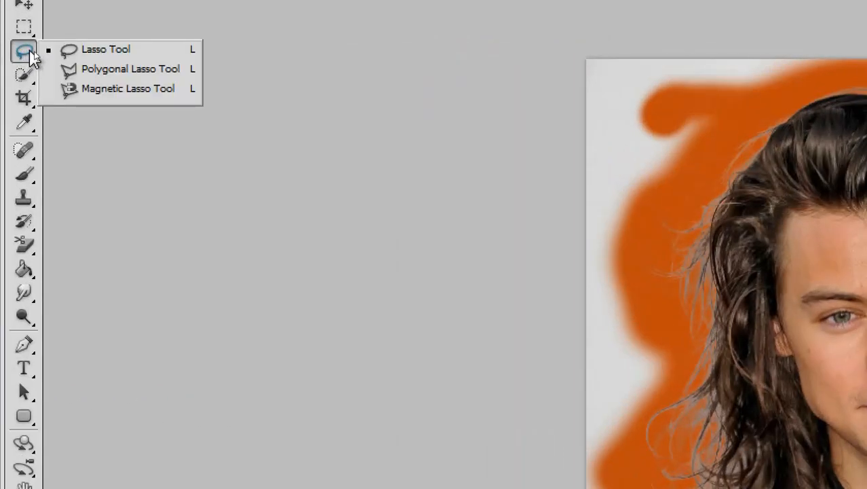
left_click(93, 52)
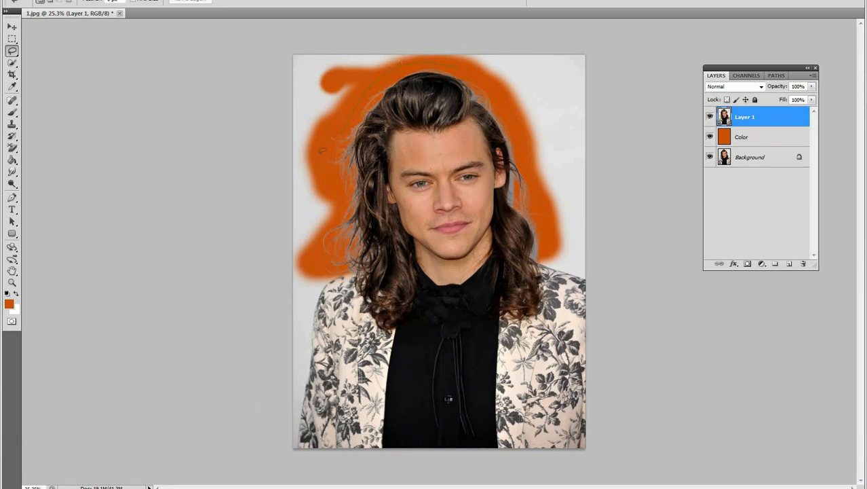
left_click_drag(475, 42, 480, 42)
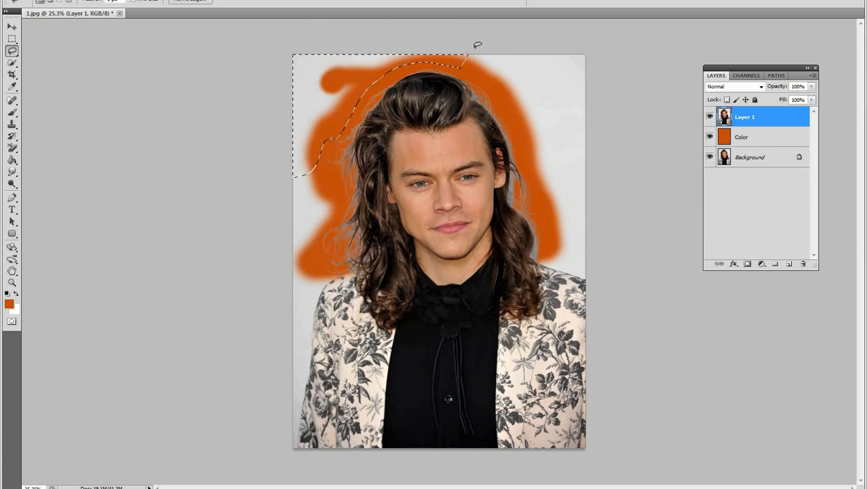
key("alt+BackSpace")
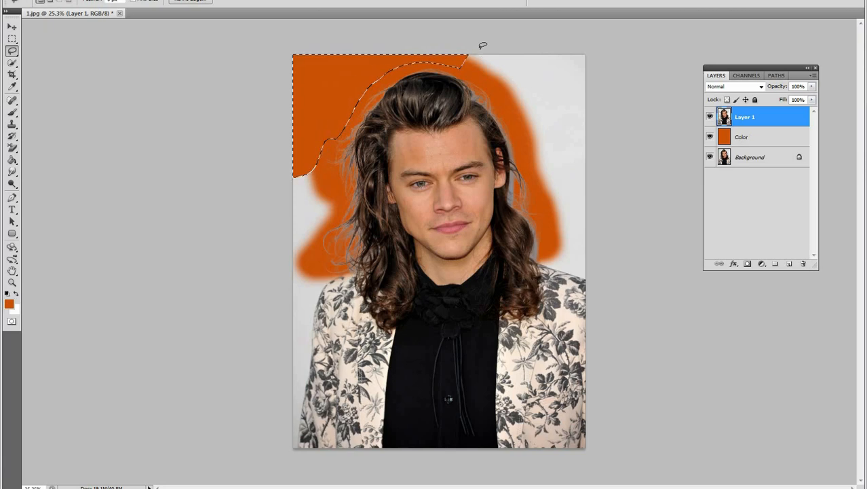
key("ctrl+d")
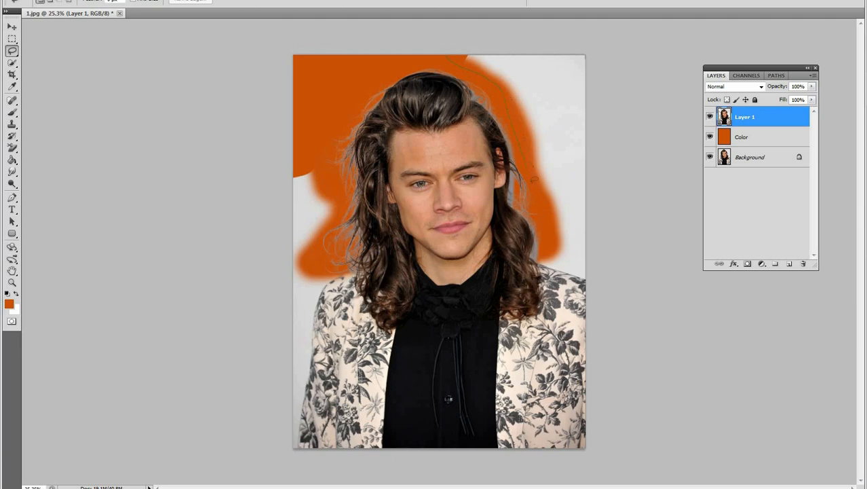
Lasso the leftover grey background in the photo's upper-right area on Layer 1, clear it and deselect
left_click_drag(650, 168, 653, 164)
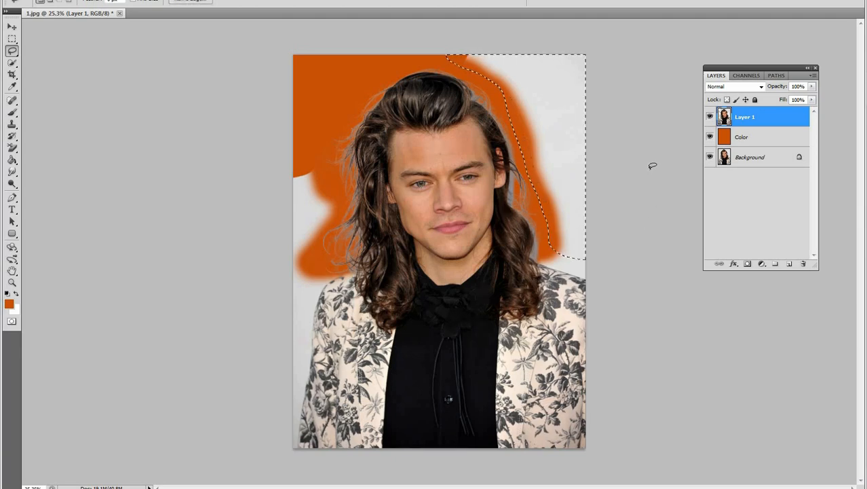
key("alt+BackSpace")
key("ctrl+d")
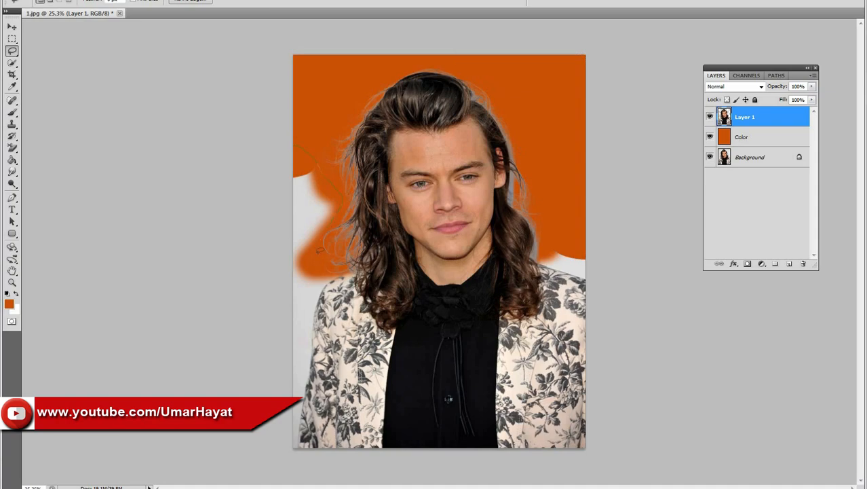
Lasso the leftover grey patch beside the hair at the photo's left edge, above the shoulder, clear it and deselect
mouse_move(287, 112)
left_mouse_down()
mouse_move(340, 204)
mouse_move(299, 279)
mouse_move(316, 292)
left_mouse_up()
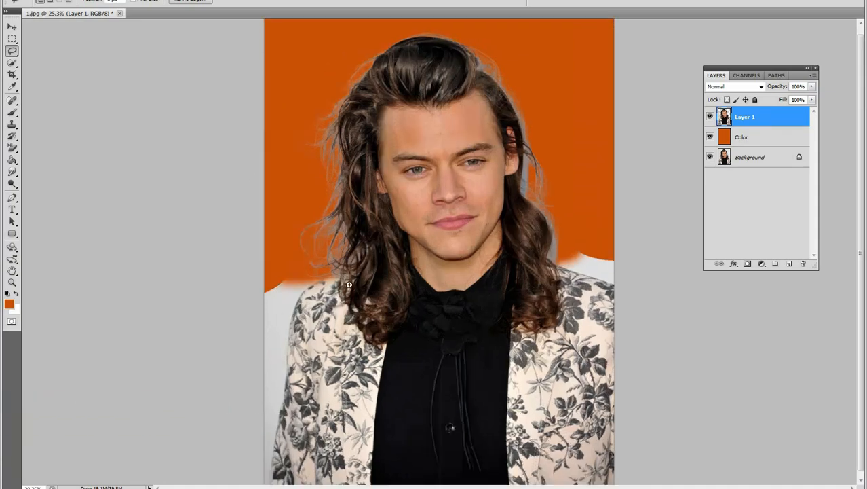
left_click(350, 285, "ctrl")
left_click(125, 220, "ctrl")
left_click_drag(124, 244, 374, 139)
left_click_drag(279, 165, 279, 154)
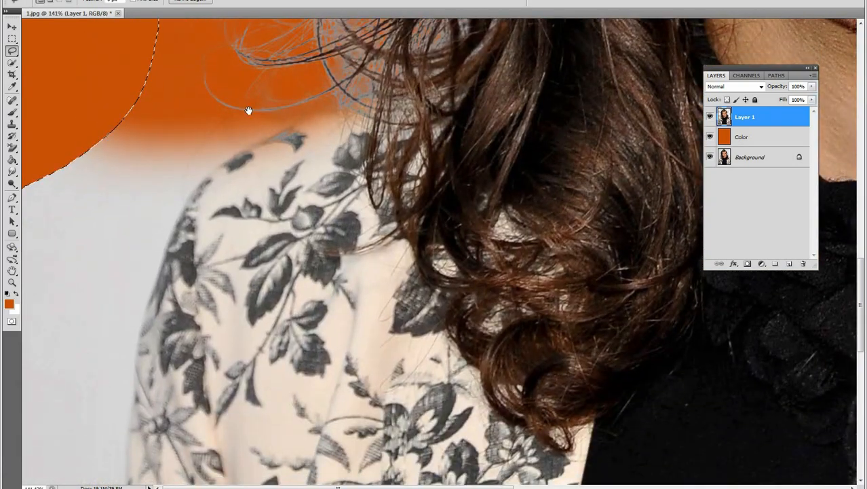
key("ctrl+d")
With the Pen tool, start a path over the orange beside the hair, along the photo's left shoulder and down the upper sleeve
key("p")
scroll(329, 168, "up", 2)
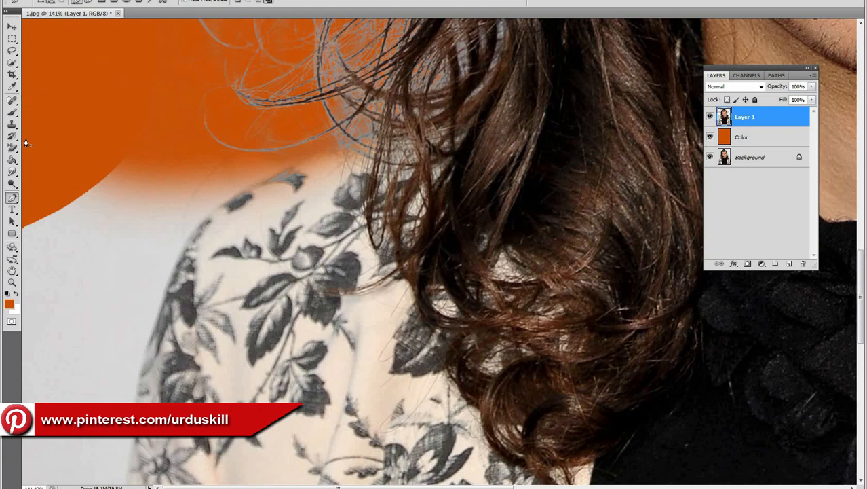
left_click(12, 198)
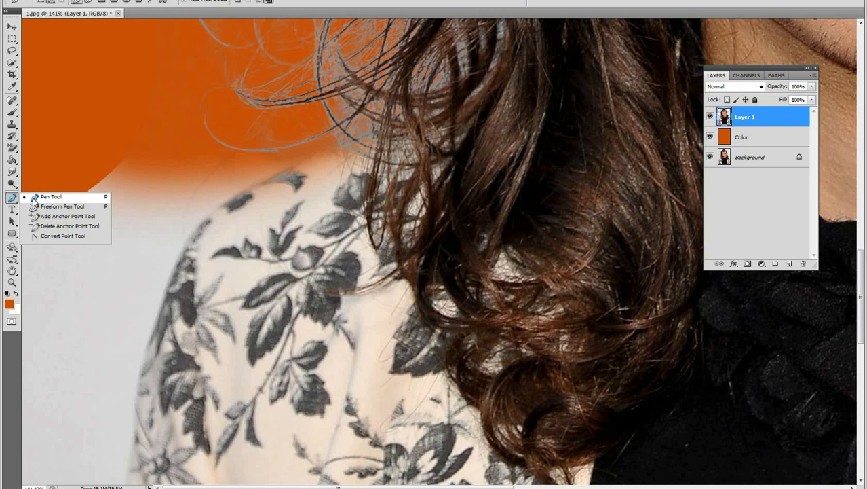
left_click(36, 197)
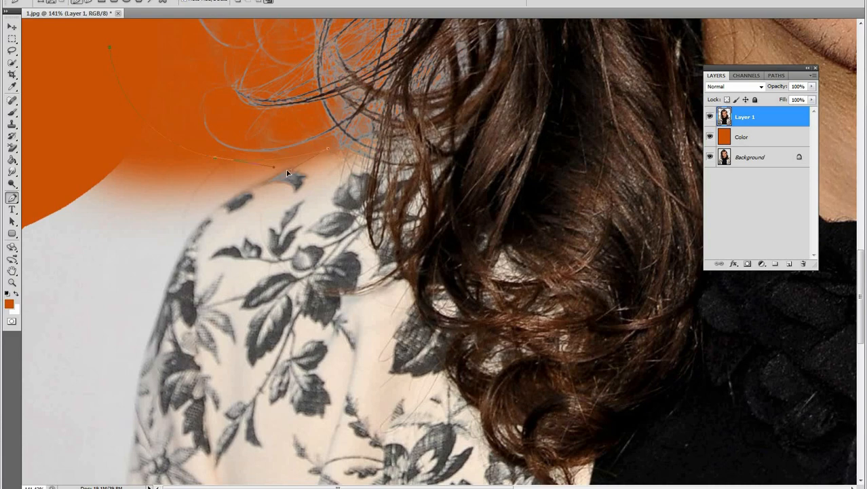
left_click_drag(209, 215, 192, 232)
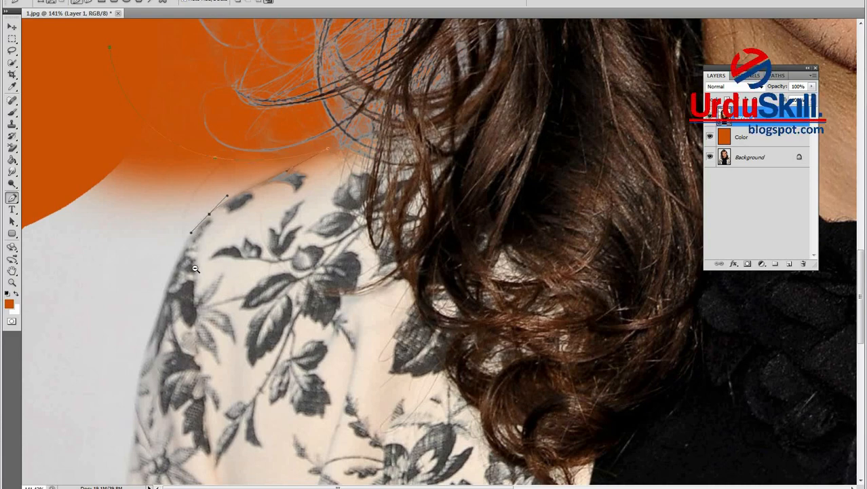
scroll(190, 261, "down", 3)
left_click_drag(148, 324, 158, 218)
left_click_drag(106, 229, 103, 252)
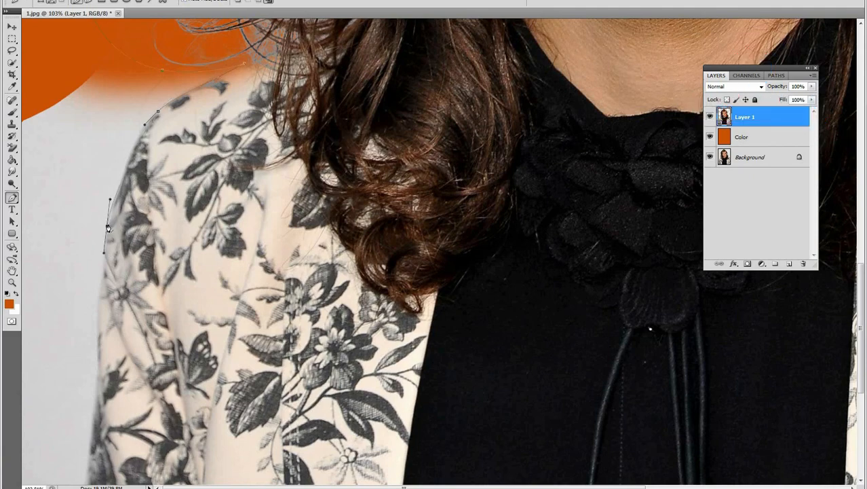
Continue the path down the jacket sleeve to the photo's bottom edge and close it outside the photo's left side
left_click_drag(115, 331, 111, 141)
left_click_drag(118, 106, 116, 188)
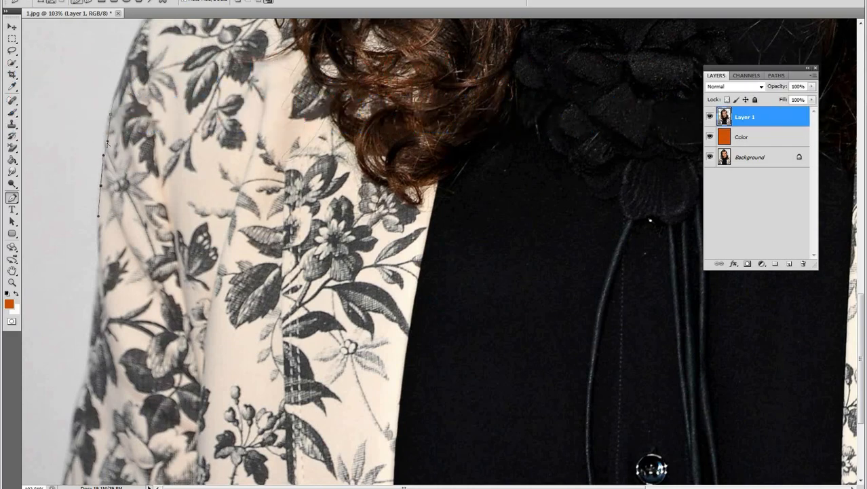
left_click_drag(116, 274, 116, 157)
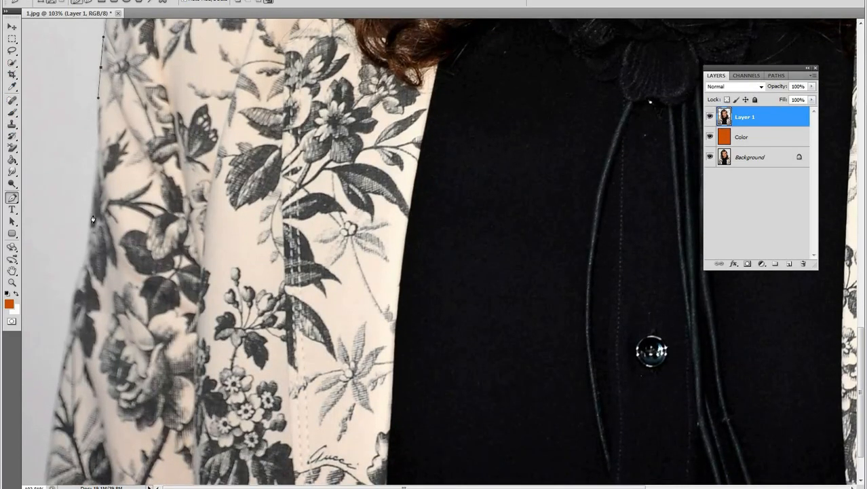
left_click_drag(92, 221, 87, 242)
left_click_drag(87, 300, 167, 155)
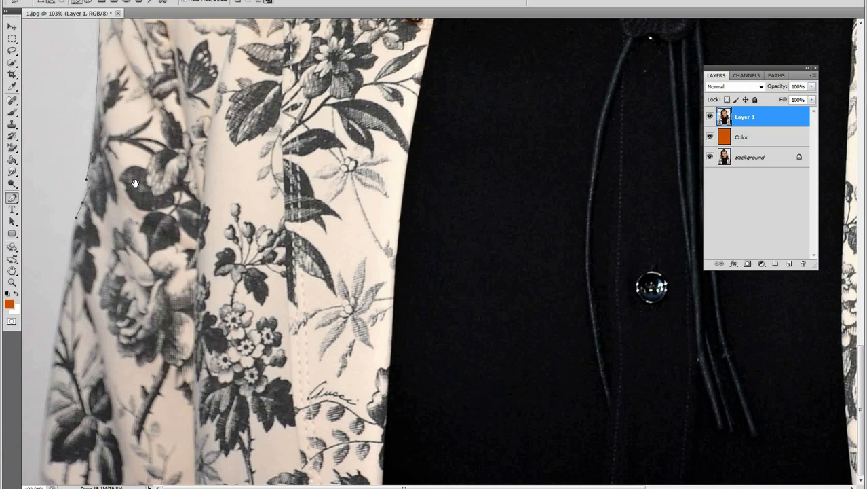
left_click_drag(72, 287, 55, 309)
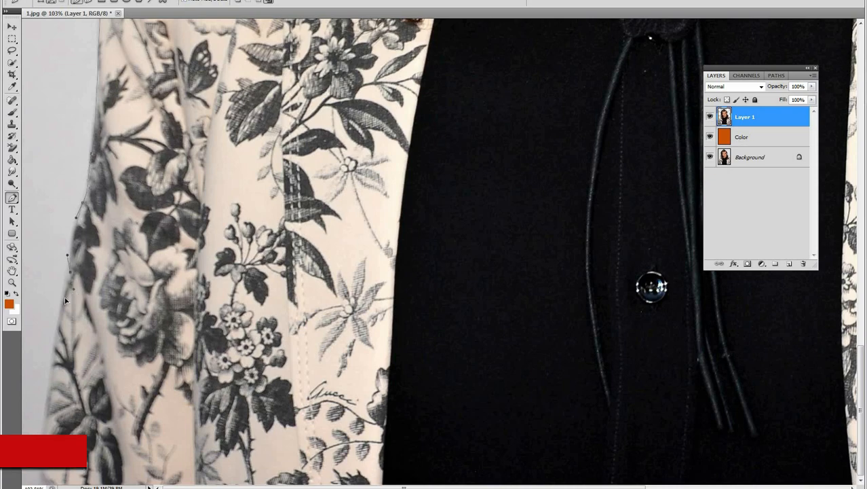
scroll(67, 371, "down", 1)
left_click_drag(51, 448, 131, 257)
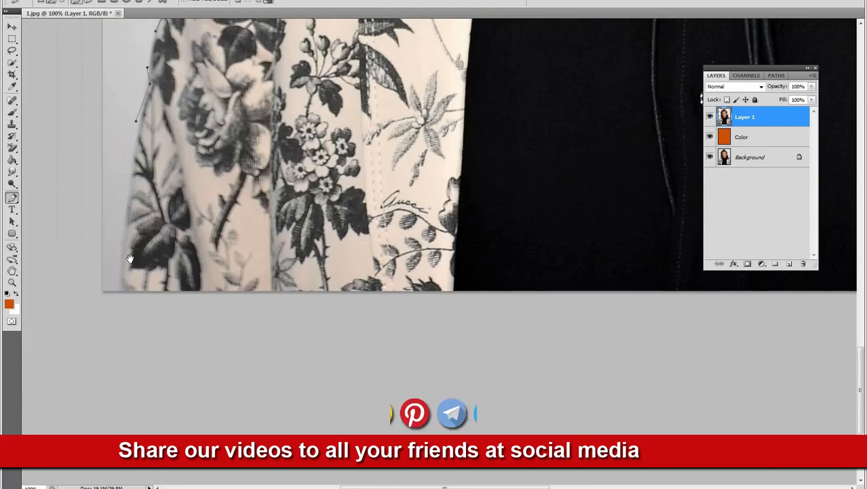
left_click_drag(126, 327, 79, 317)
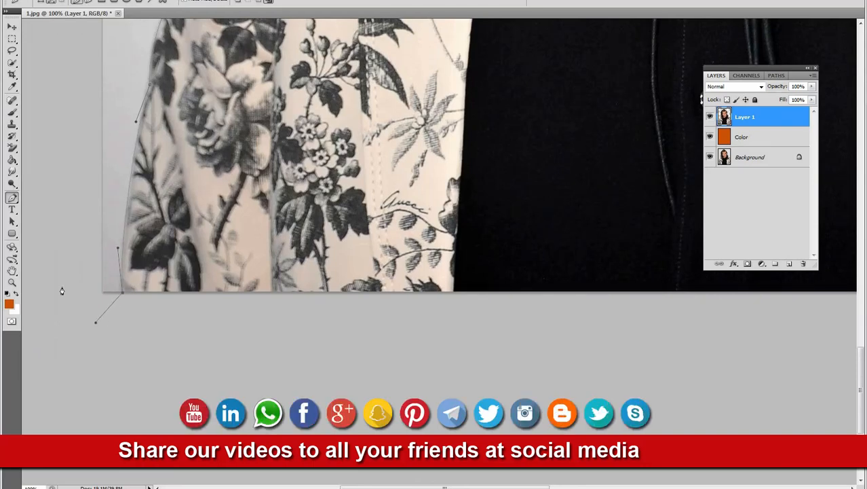
left_click(60, 250)
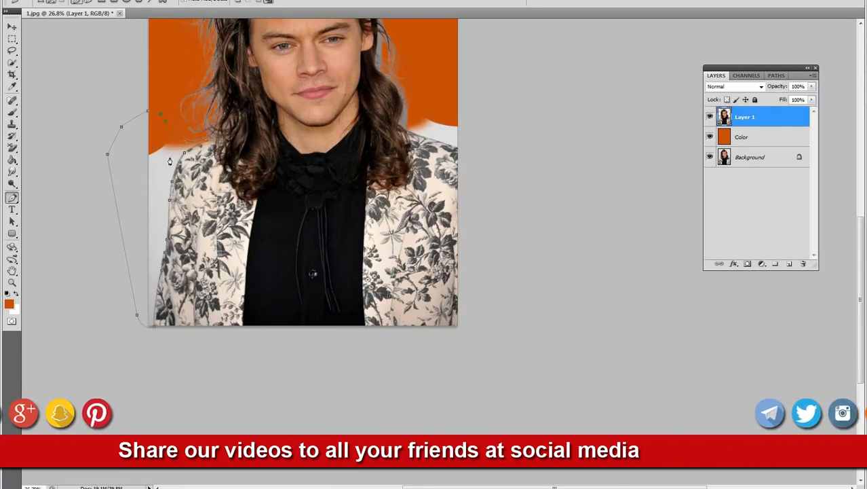
Convert the path beside the left sleeve to a selection, clear the grey background inside it on Layer 1 and deselect
right_click(160, 159)
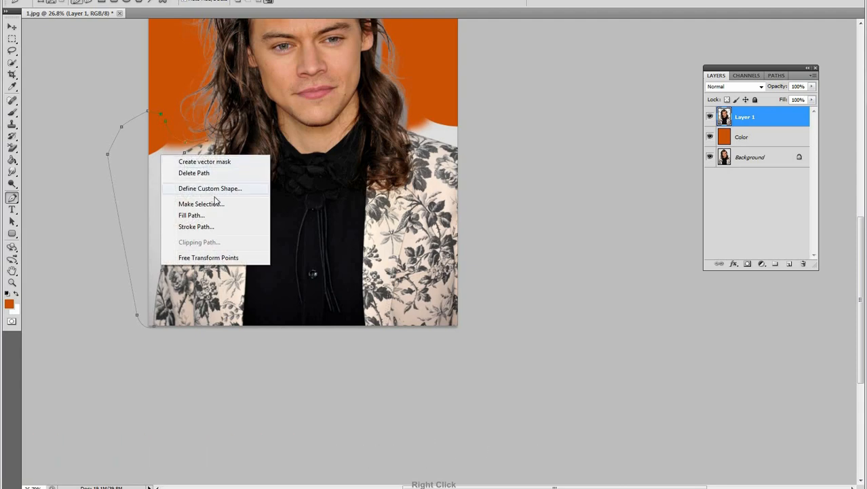
left_click(201, 203)
left_click(486, 134)
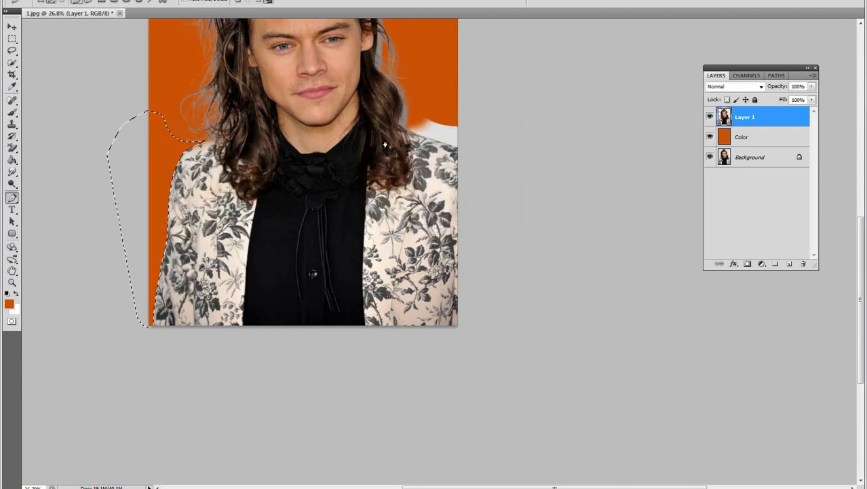
key("ctrl+d")
Start a Pen path from outside the photo's right edge, over the orange and down to where the hair meets the shoulder
left_click_drag(160, 157, 173, 185)
left_click_drag(515, 157, 343, 214)
left_click_drag(360, 151, 426, 219)
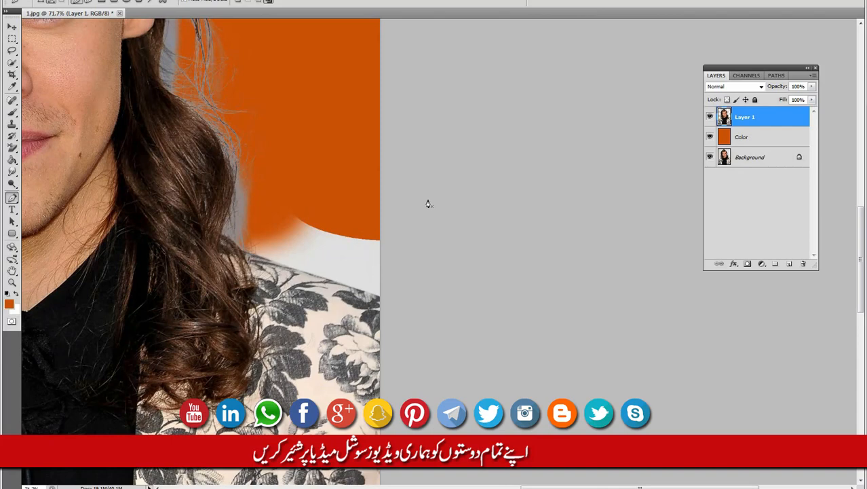
left_click(324, 153)
left_click_drag(272, 185, 269, 187)
left_click(254, 224)
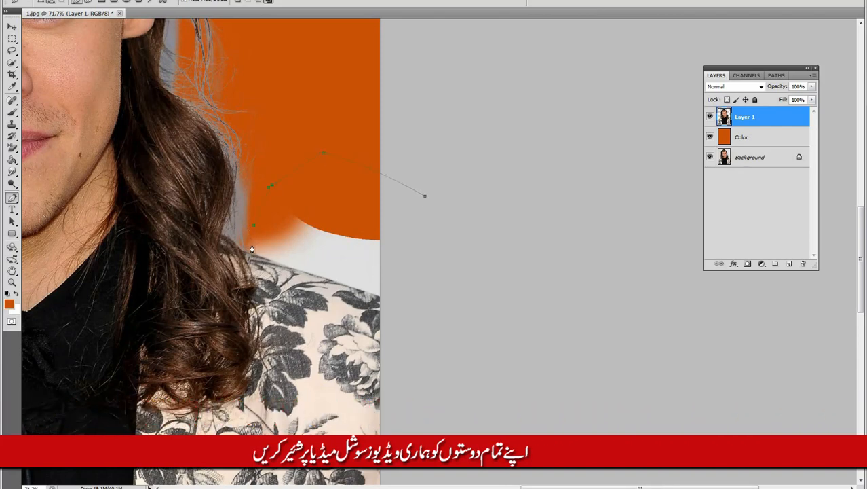
left_click(257, 255)
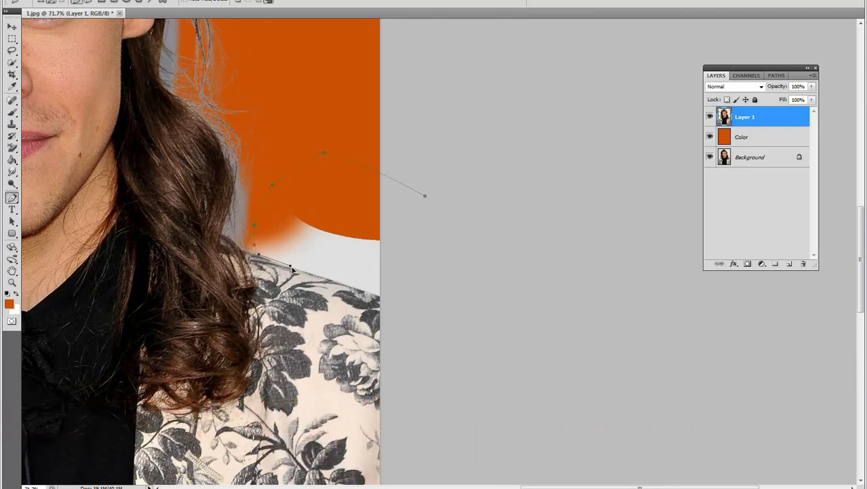
Run the path along the right shoulder's edge, close it outside the photo and adjust the anchor point beside the hair
left_click_drag(431, 352, 430, 350)
left_click_drag(410, 323, 417, 321)
left_click(462, 293)
left_click_drag(478, 238, 478, 232)
left_click(453, 205)
left_click_drag(257, 252, 363, 253)
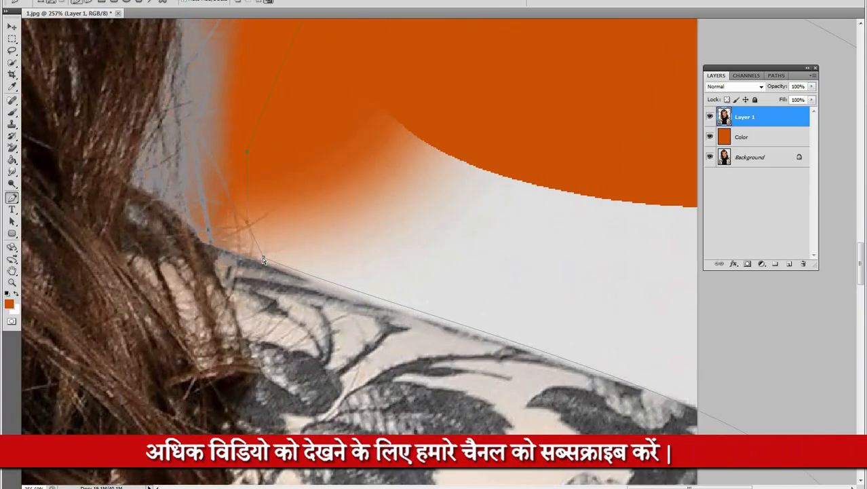
left_click_drag(262, 256, 262, 262)
left_click_drag(277, 226, 419, 226)
Convert the path above the right shoulder to a selection, clear the leftover background inside it on Layer 1 and deselect
right_click(372, 187)
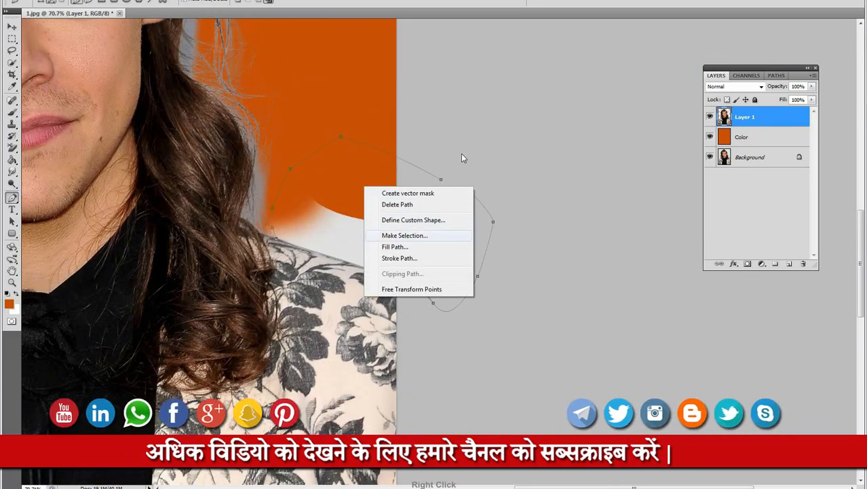
left_click(400, 234)
left_click(493, 135)
key("Delete")
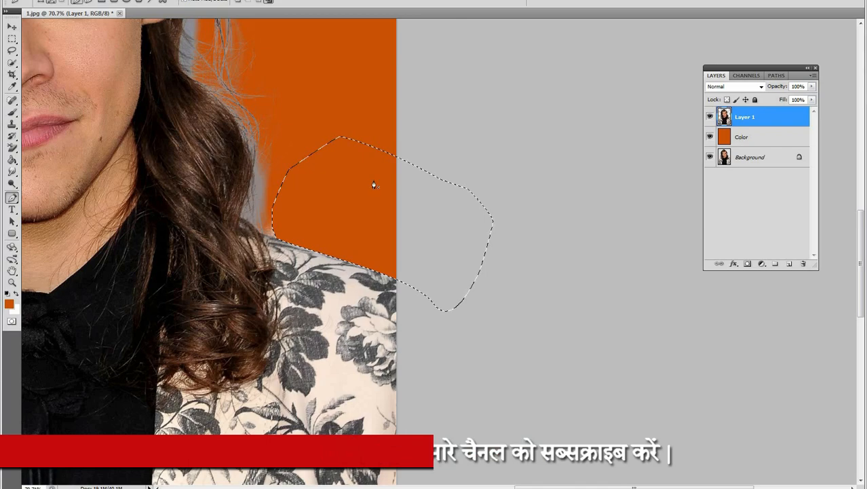
key("ctrl+d")
With the Background Eraser at brush size 50, erase the remaining grey fringe around the hair on both sides of the head
left_click_drag(291, 191, 272, 142)
left_click_drag(164, 158, 329, 188)
left_click_drag(570, 154, 347, 203)
left_click_drag(321, 178, 338, 195)
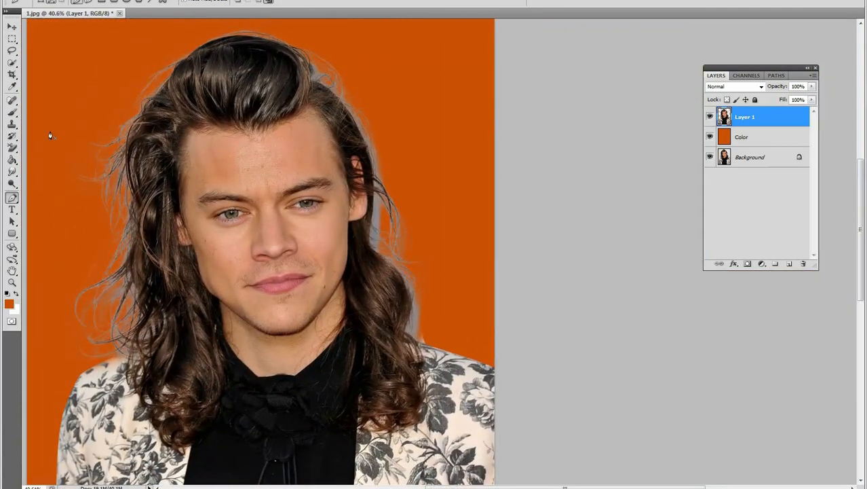
left_click(12, 147)
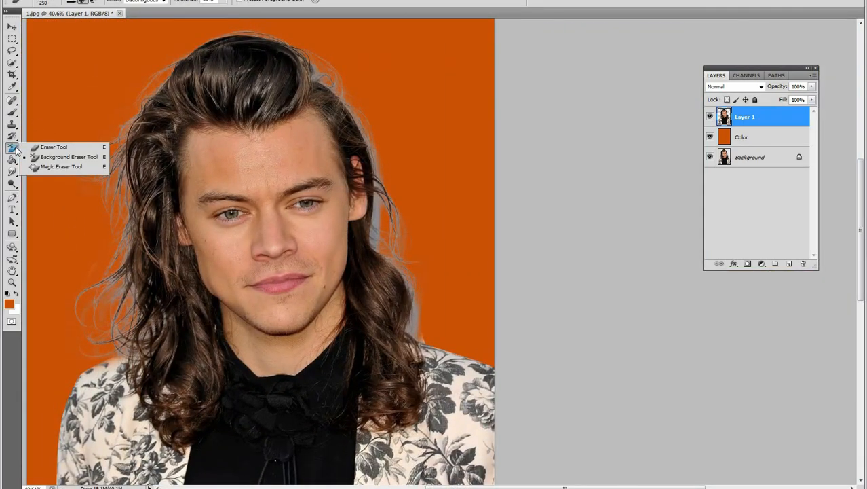
left_click(46, 158)
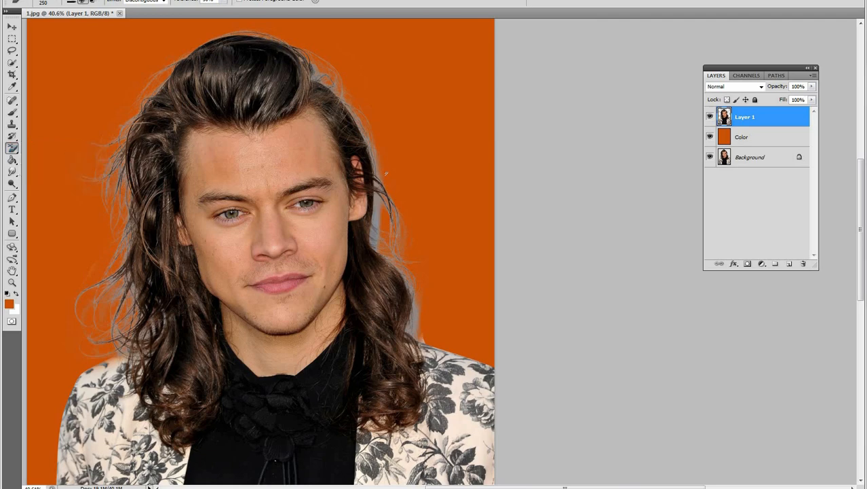
key("bracketleft")
key("bracketleft")
key("bracketleft")
key("bracketleft")
key("bracketleft")
key("bracketleft")
key("bracketleft")
key("bracketleft")
key("bracketleft")
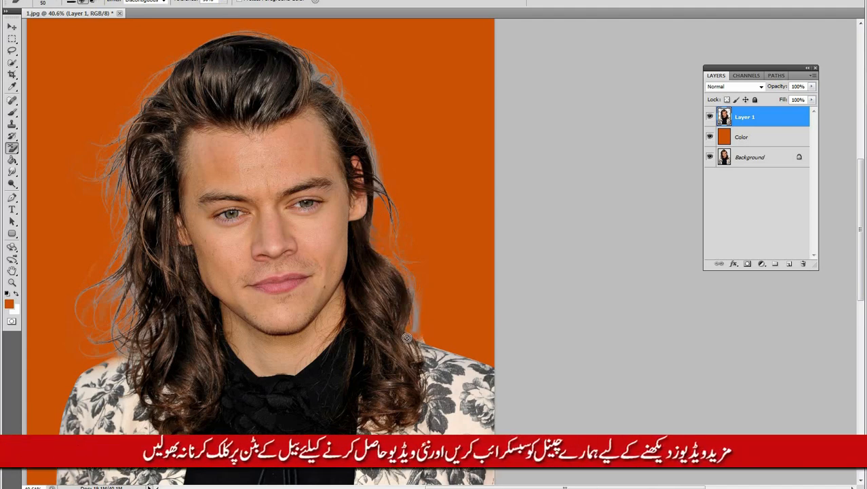
left_click_drag(423, 331, 410, 285)
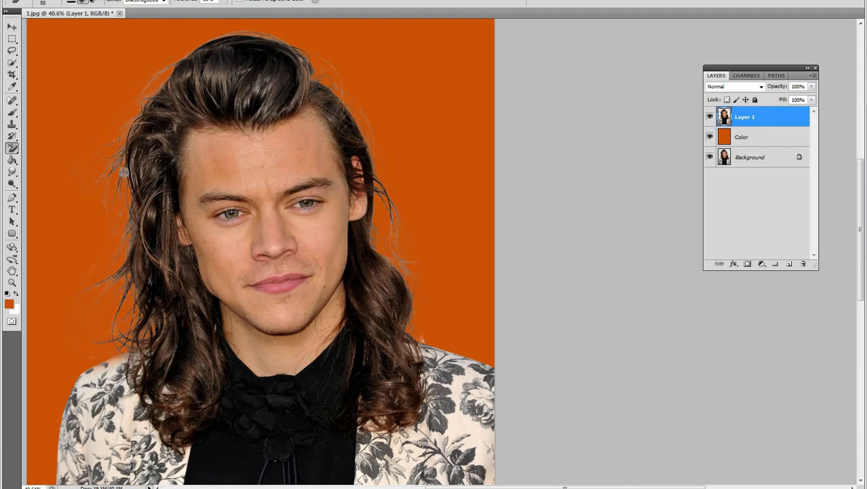
Select the Color layer and switch Layer 1 off and on twice to check the cutout against the orange
scroll(317, 202, "down", 2)
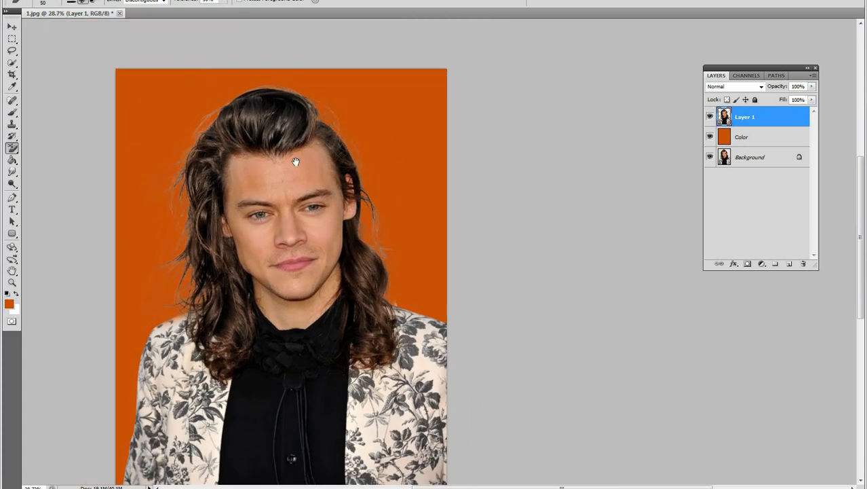
scroll(286, 150, "up", 4)
scroll(326, 163, "down", 3)
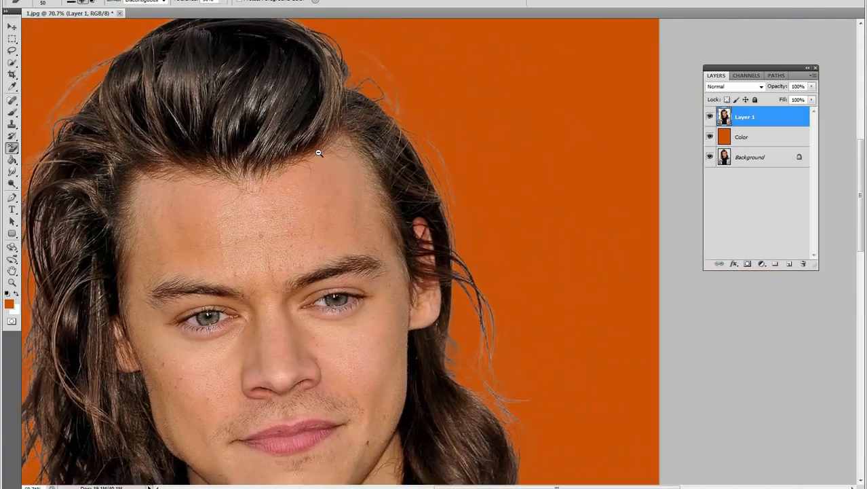
scroll(340, 181, "down", 1)
scroll(353, 165, "down", 2)
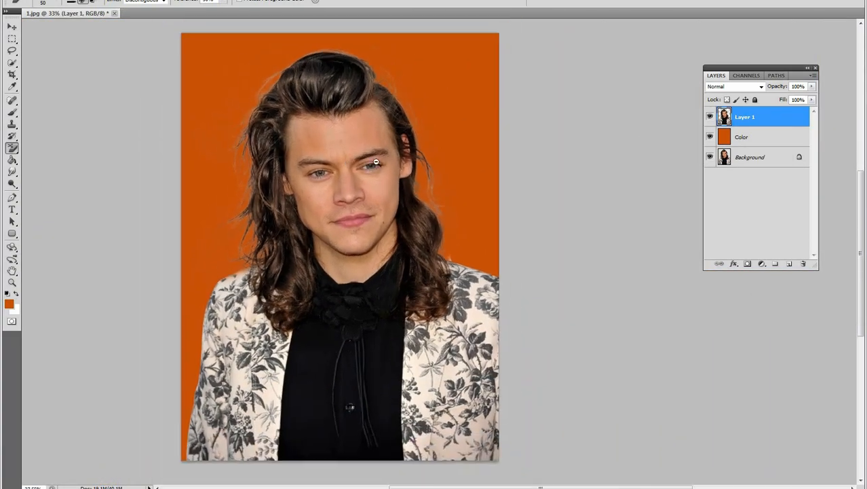
left_click(757, 141)
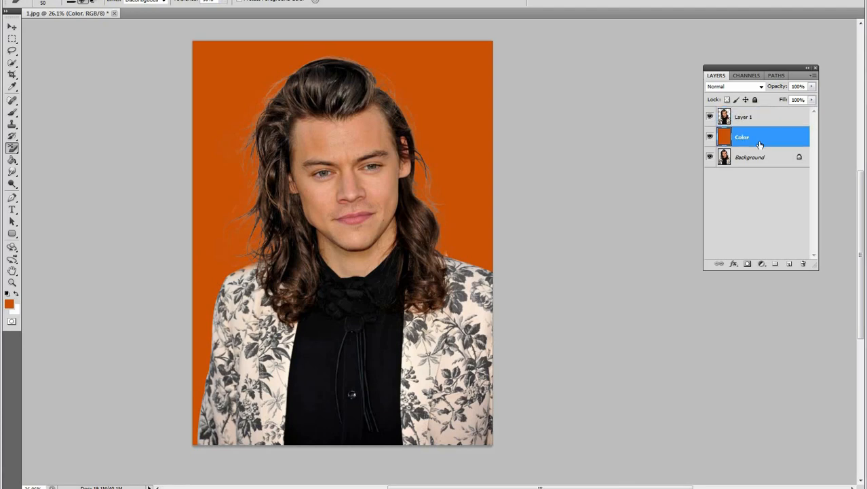
left_click(711, 118)
left_click(710, 118)
left_click(711, 118)
left_click(710, 118)
Open the images 78868, 3a677a040a541c5a50b679e1616437ec and sea-wallpaper from the Background folder together
key("ctrl+o")
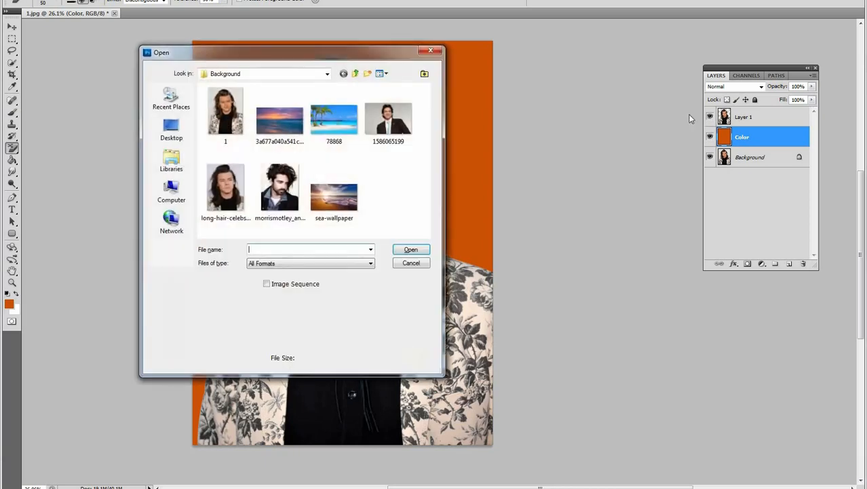
left_click(336, 113)
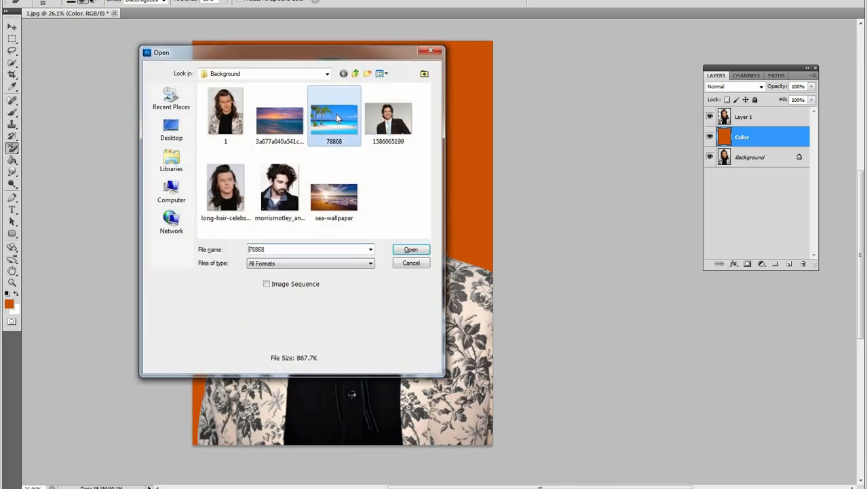
left_click(280, 119, "ctrl")
left_click(334, 197, "ctrl")
left_click(412, 249)
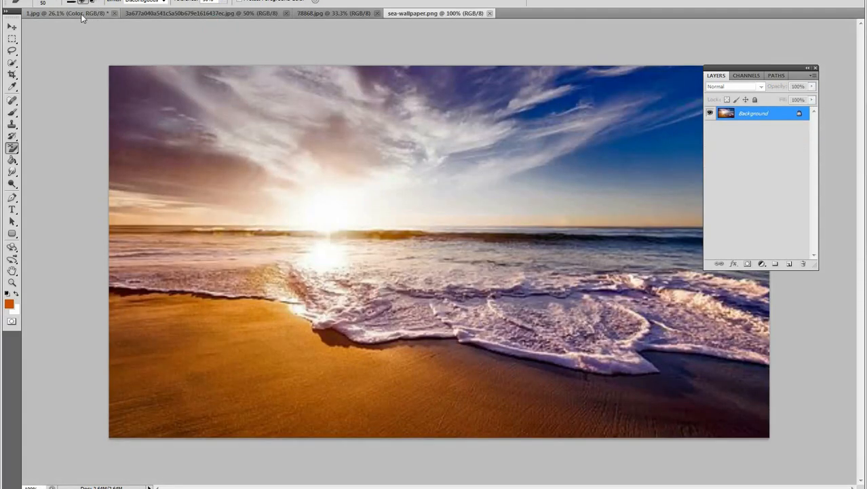
Float the 1.jpg document and copy the 78868.jpg beach image into it as a layer between Layer 1 and Color
left_click_drag(79, 14, 78, 39)
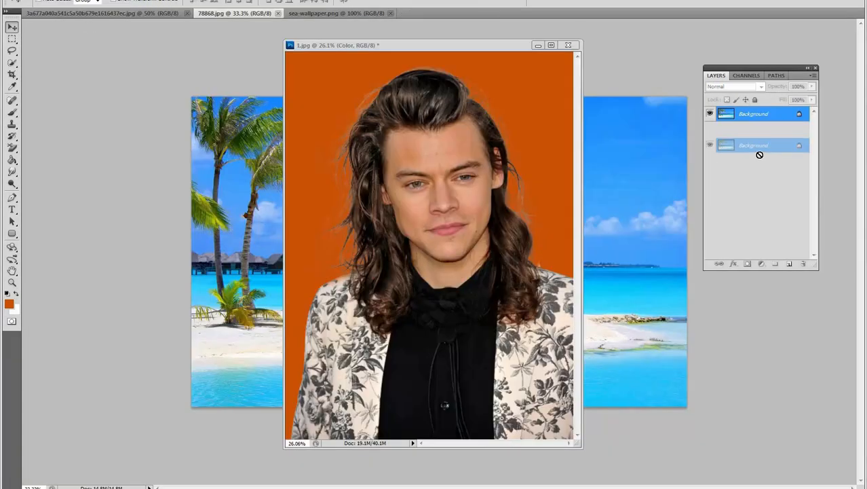
left_click_drag(759, 151, 495, 113)
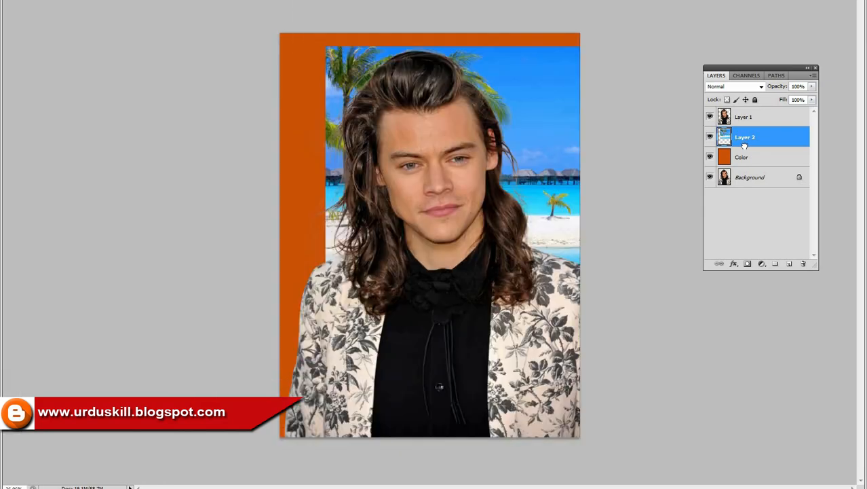
left_click_drag(744, 145, 743, 151)
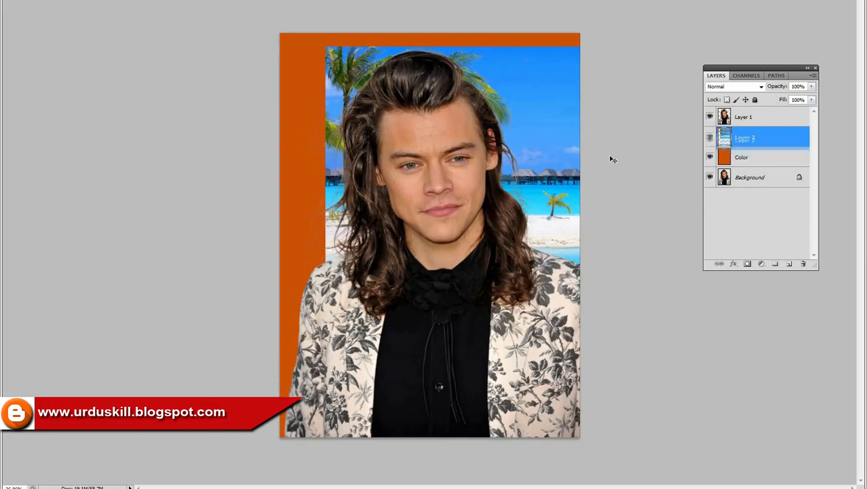
Enlarge the beach image on Layer 2 with Free Transform and position it so that it covers the whole canvas behind the man
key("ctrl+t")
left_click_drag(501, 143, 469, 115)
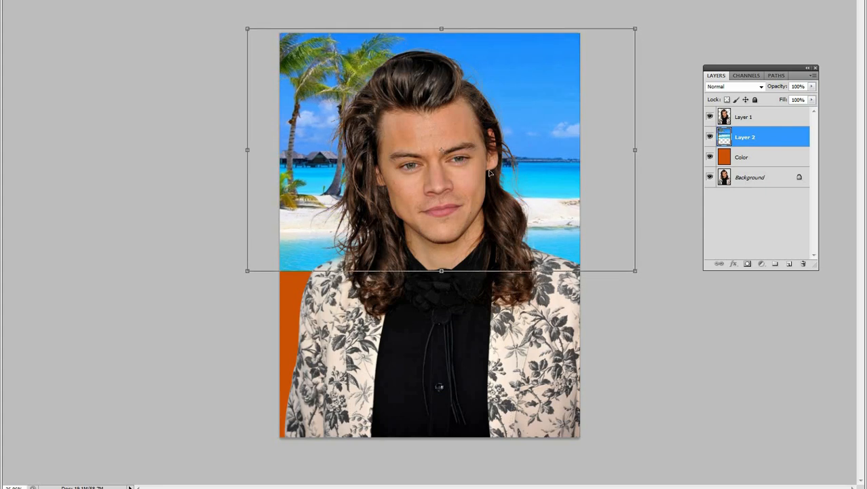
left_click_drag(670, 304, 754, 368)
left_click_drag(539, 186, 525, 297)
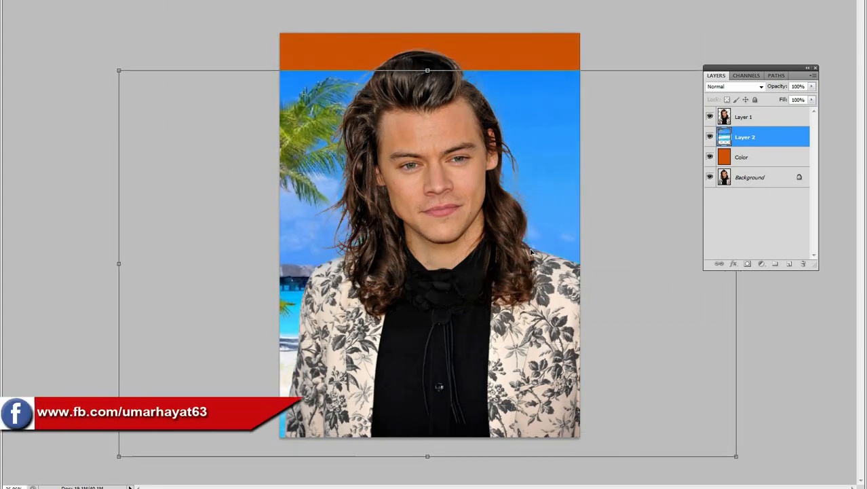
left_click_drag(101, 58, 76, 41)
left_click_drag(519, 204, 519, 184)
left_click(481, 173, "ctrl+alt")
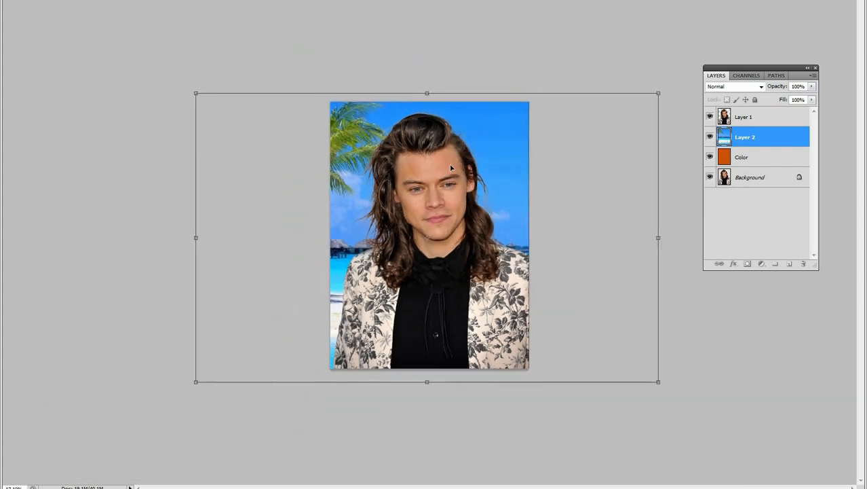
key("Return")
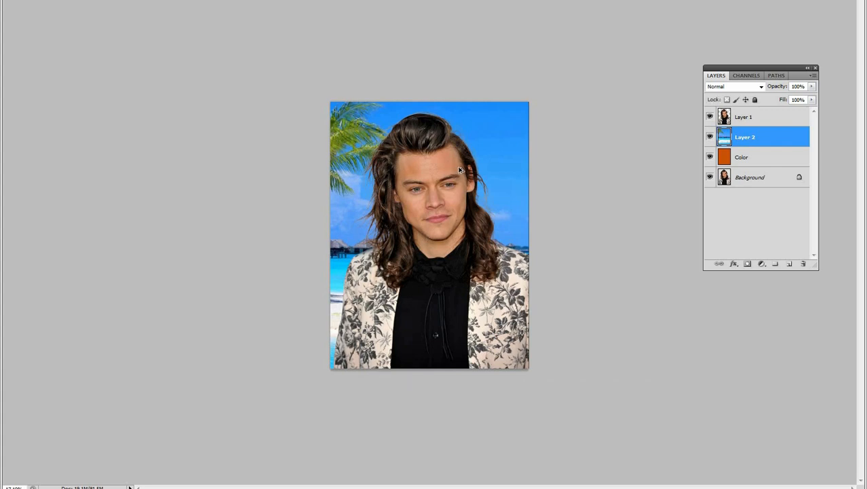
Shift the beach layer sideways behind the man and expand the canvas with Reveal All to include the full beach image
left_click_drag(442, 239, 414, 222)
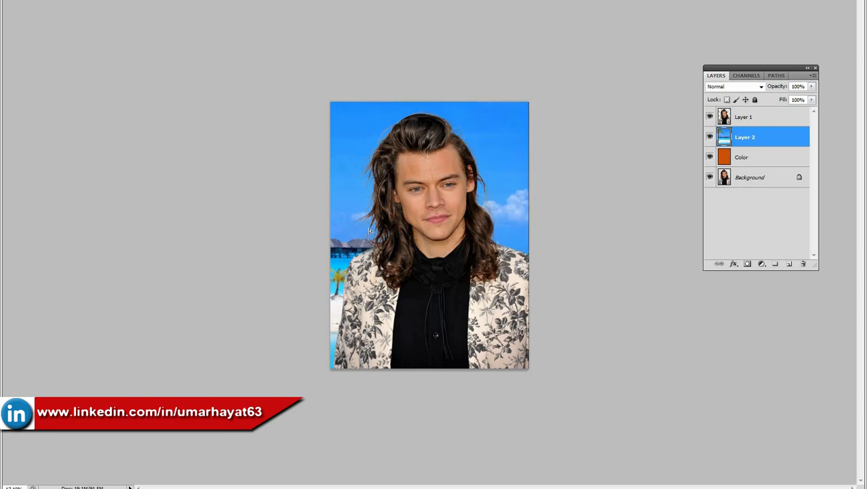
key("alt+i")
key("v")
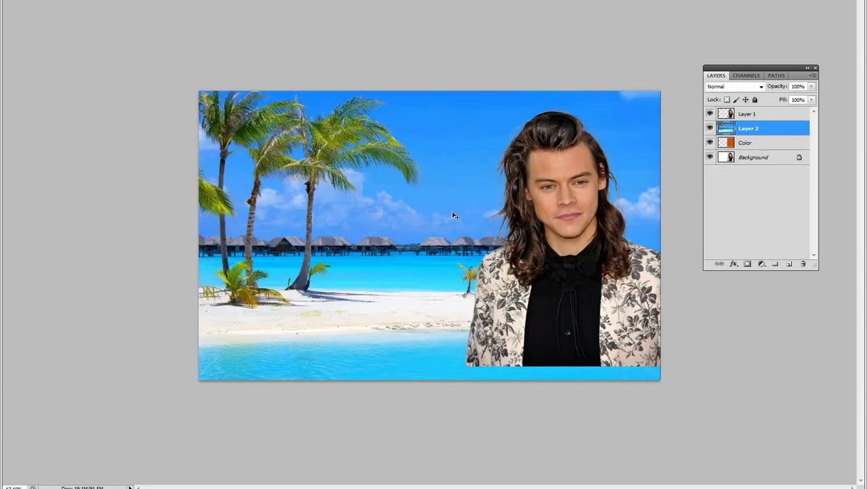
Select Layer 1 and move the man down so his cutout meets the canvas's bottom edge
key("alt+bracketright")
left_click_drag(597, 298, 585, 307)
Examine the finished composite of the man against the beach background at several magnifications
scroll(598, 290, "up", 3)
scroll(601, 289, "down", 3)
scroll(605, 290, "up", 2)
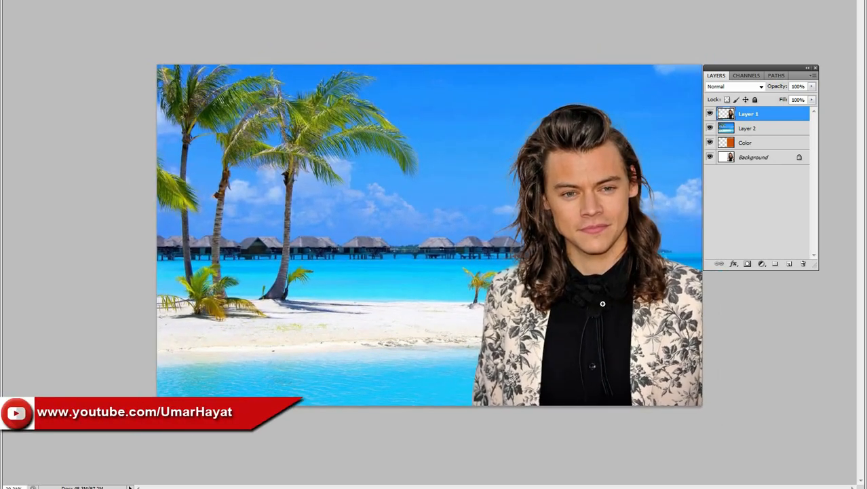
scroll(603, 303, "down", 2)
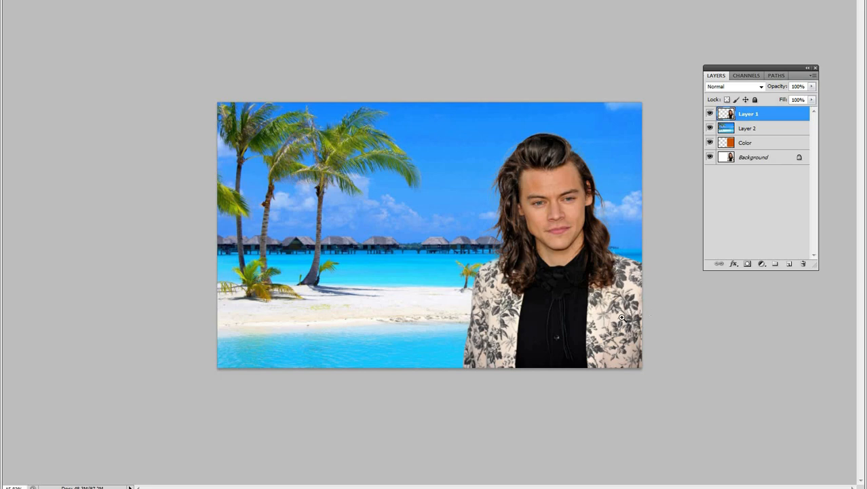
scroll(621, 317, "up", 3)
scroll(625, 318, "down", 3)
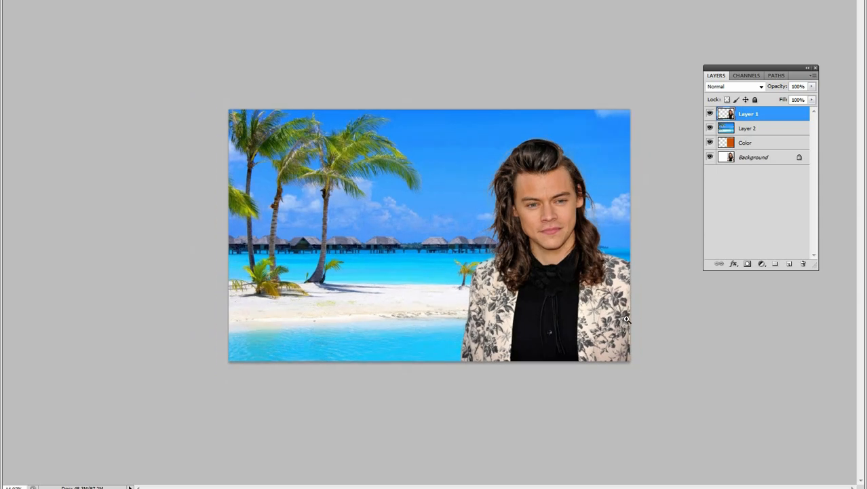
scroll(625, 319, "up", 3)
left_click_drag(630, 320, 601, 321)
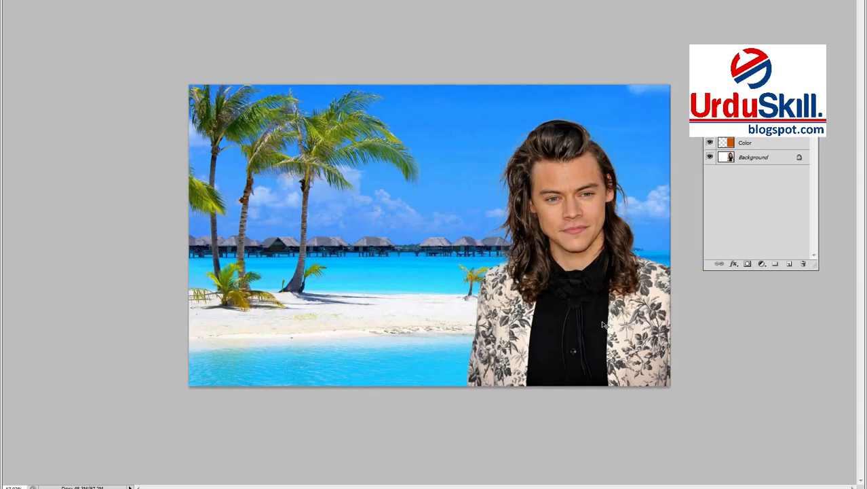